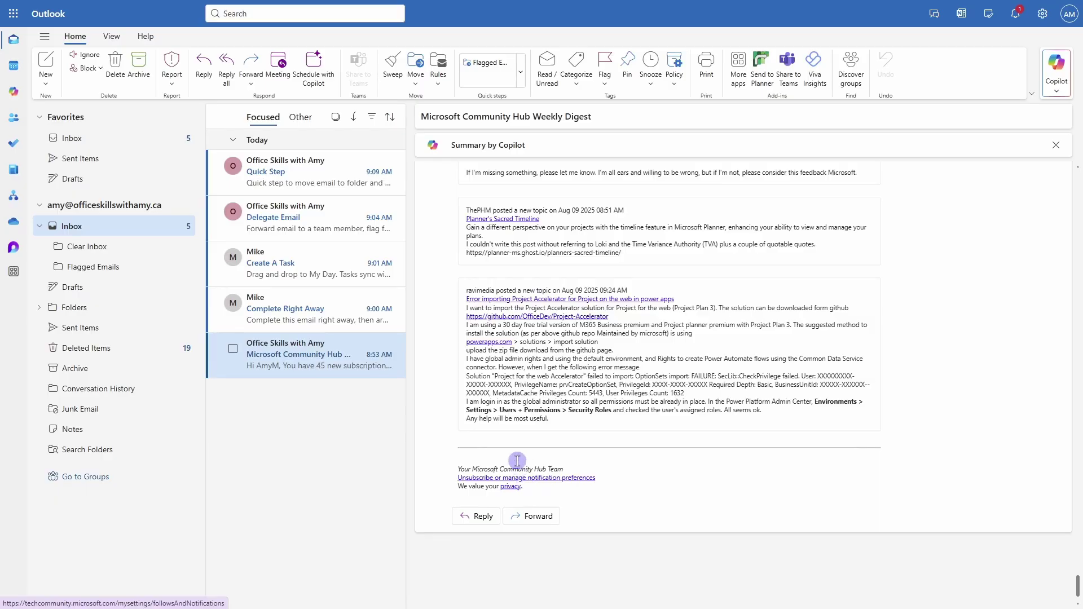
- Delete the Microsoft Community Hub Weekly Digest email through its right-click menu
right_click(314, 354)
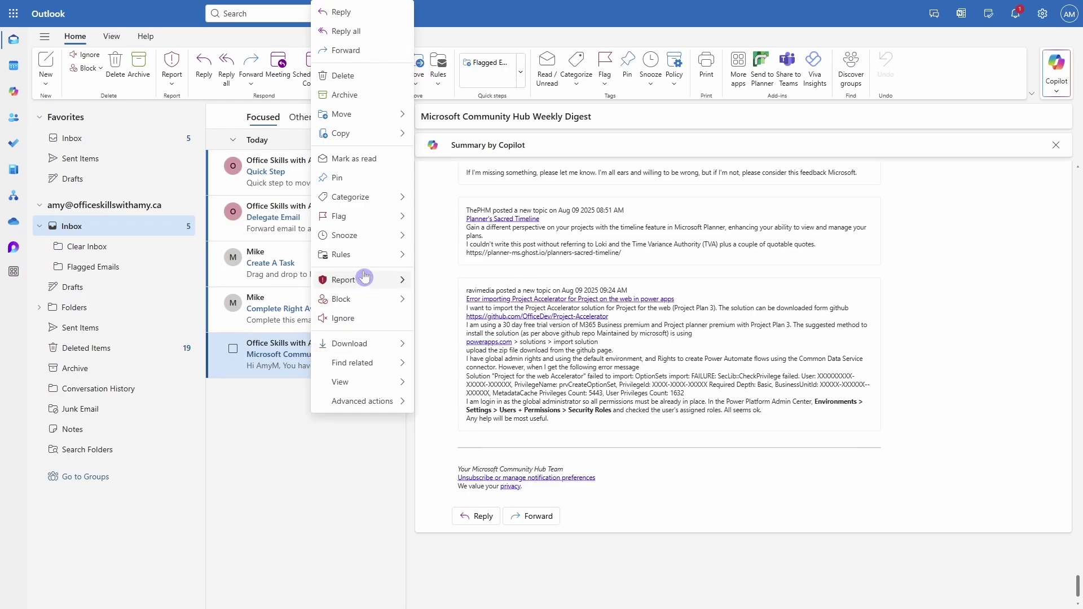
mouse_move(368, 279)
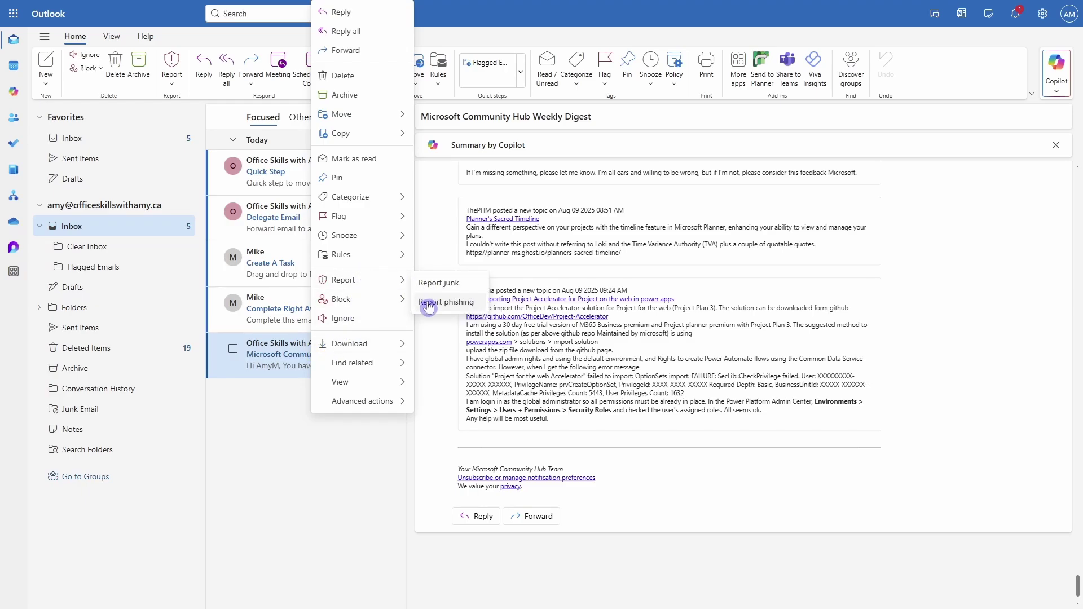
mouse_move(370, 308)
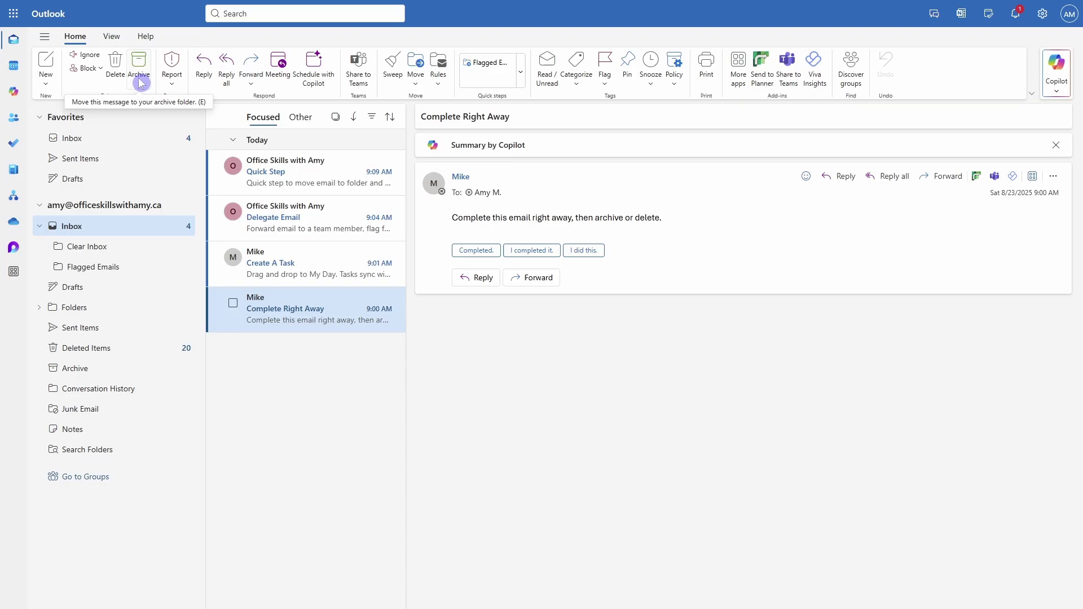
- Archive the open 'Complete Right Away' email from the Home ribbon
click(140, 83)
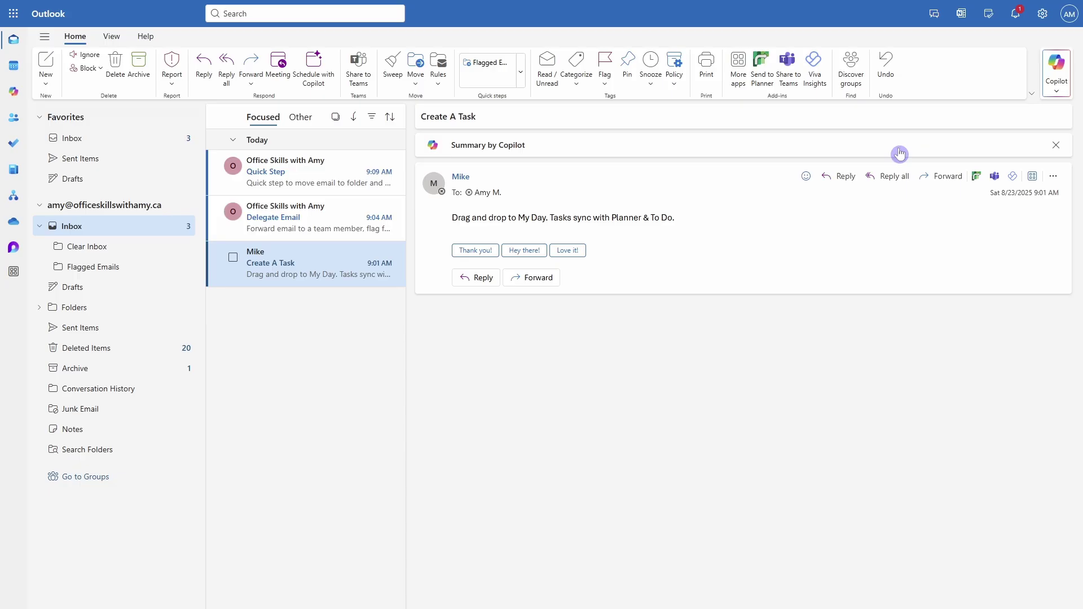
- Drag the Create A Task email into My Day's To Do task list
click(988, 19)
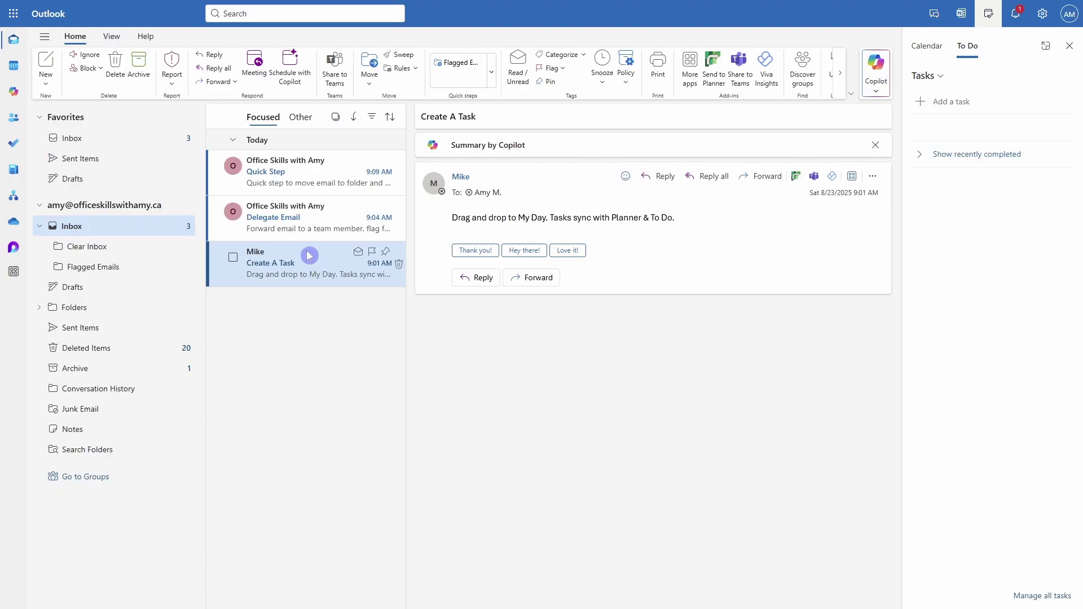
drag(309, 256, 961, 310)
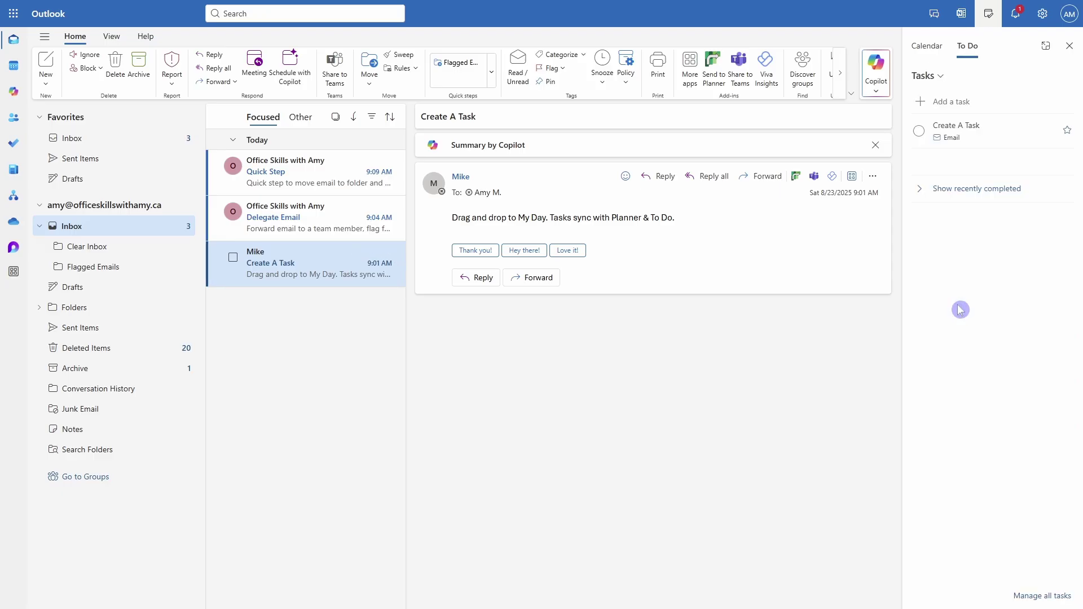
- Show the details pane for the Create A Task entry in To Do's Tasks list
click(15, 148)
click(60, 205)
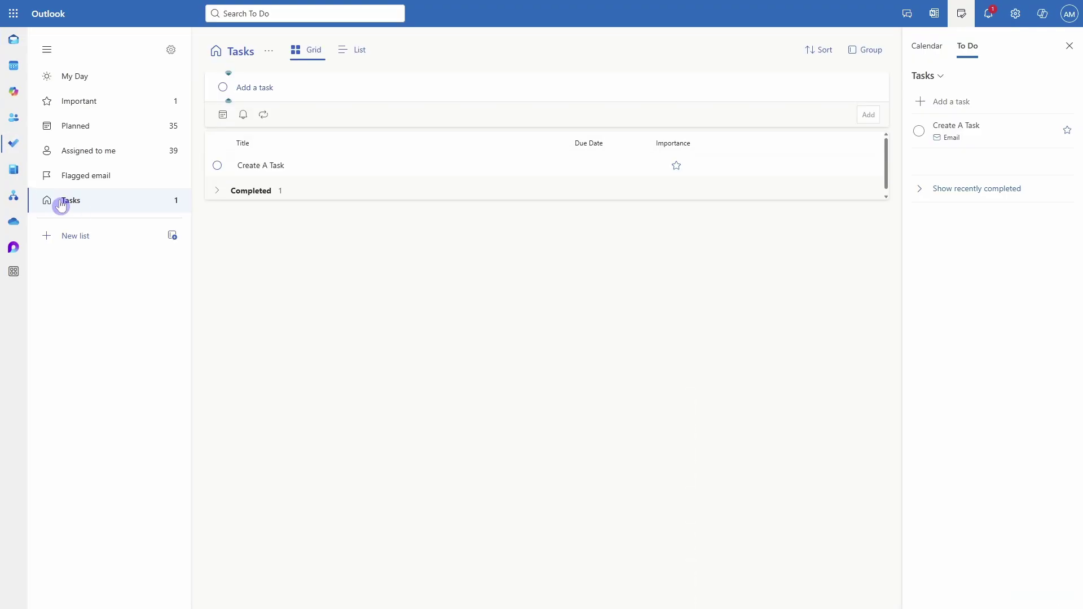
click(266, 165)
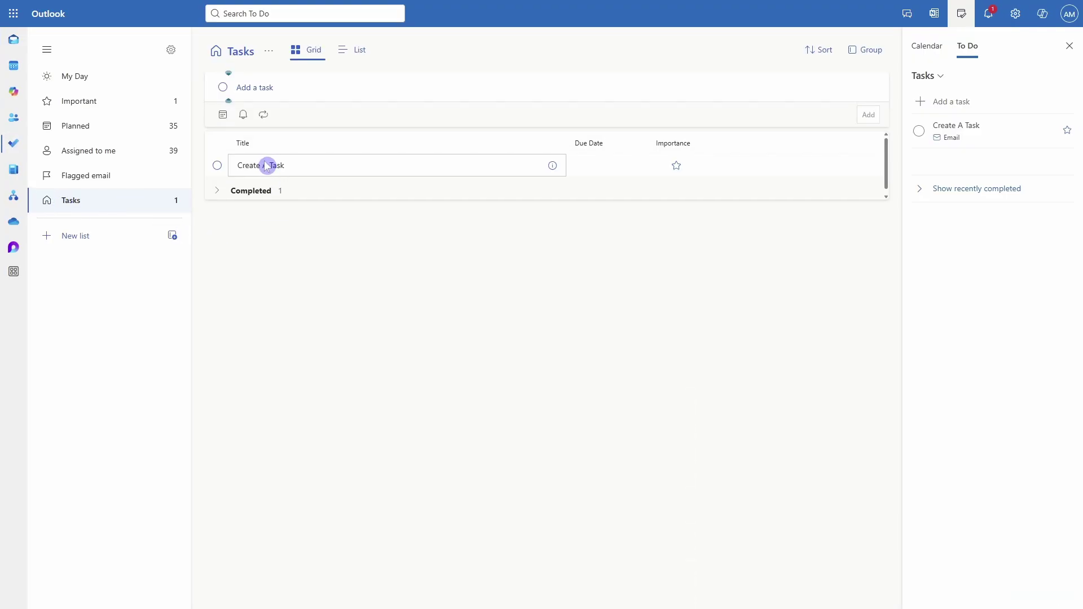
click(553, 169)
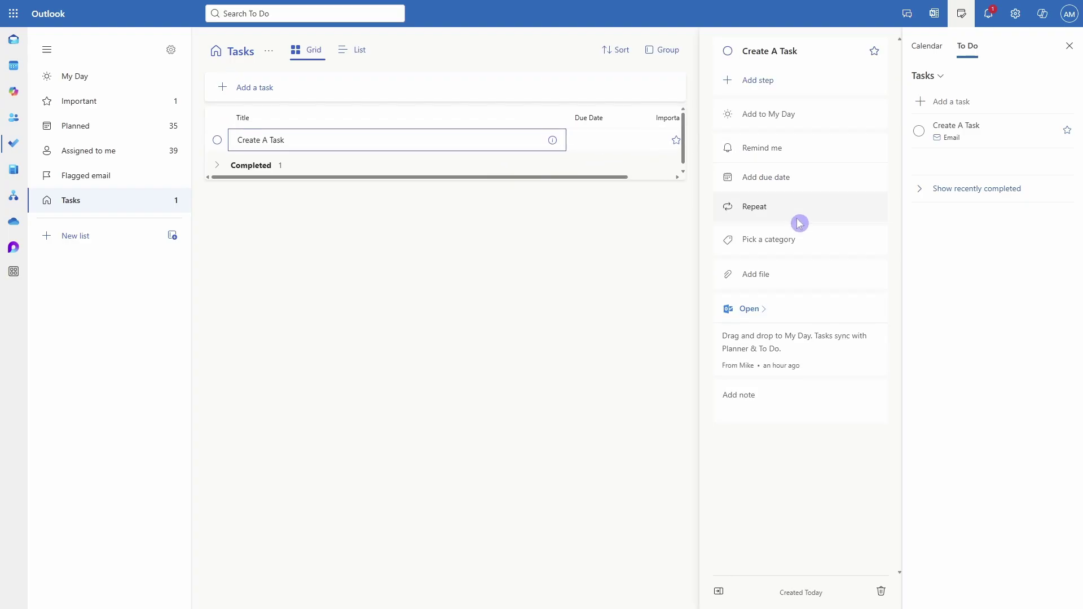
click(750, 314)
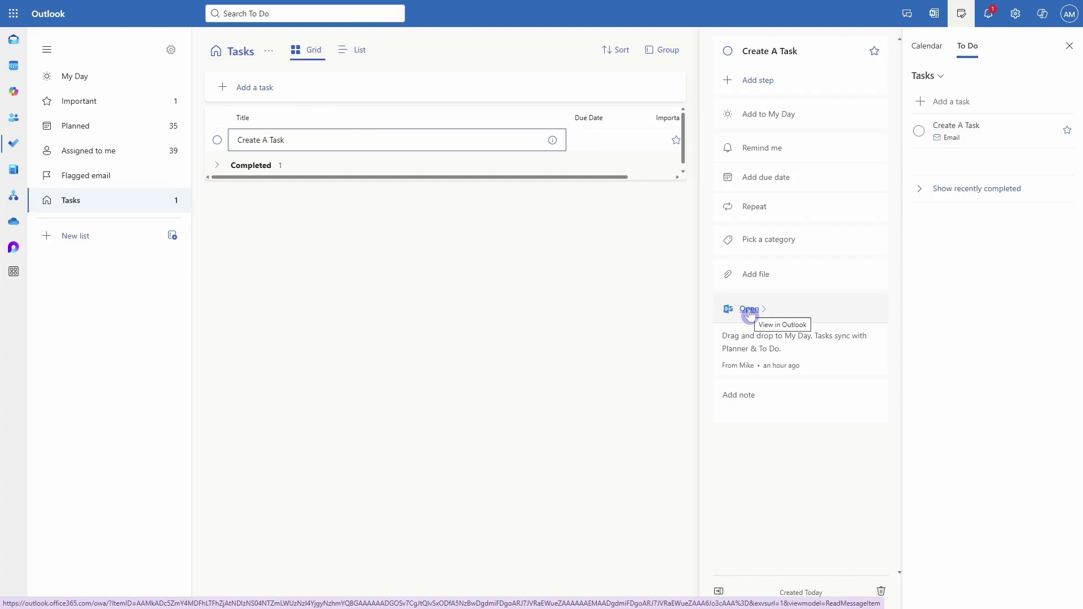
- Forward the linked Delegate Email to a colleague with 'Can you please take care of this'
click(749, 312)
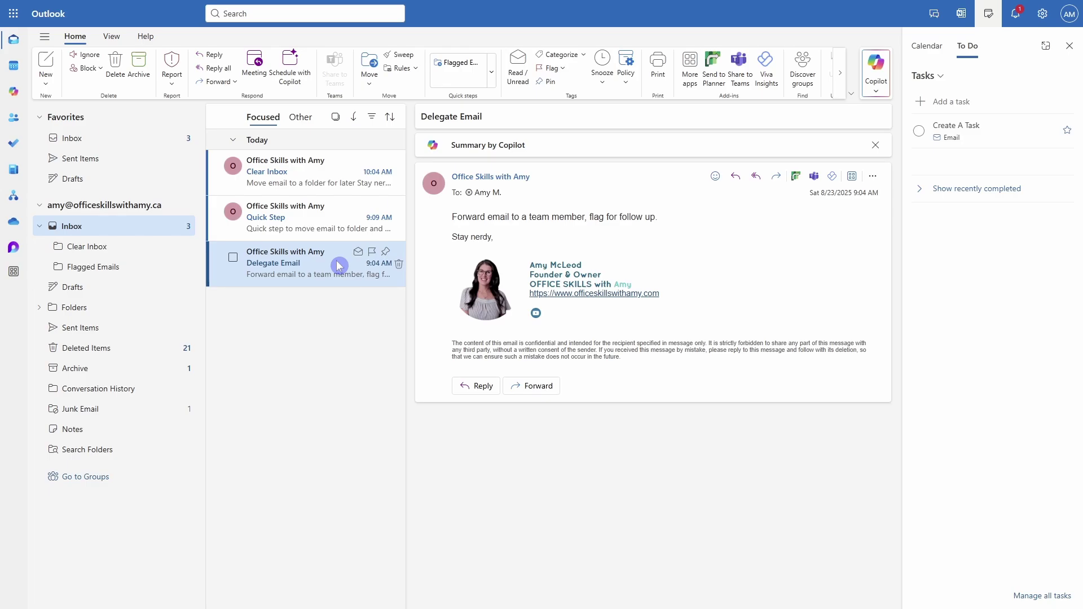
click(782, 178)
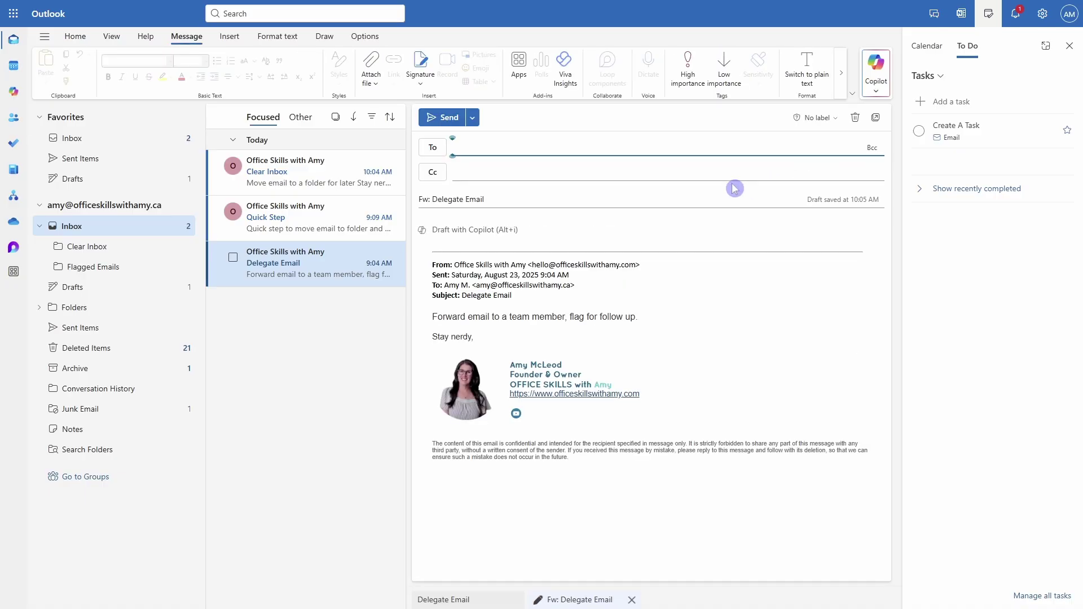
text(Mike)
key(Return)
key(Tab)
key(Tab)
key(Tab)
text(Can you please take care of this)
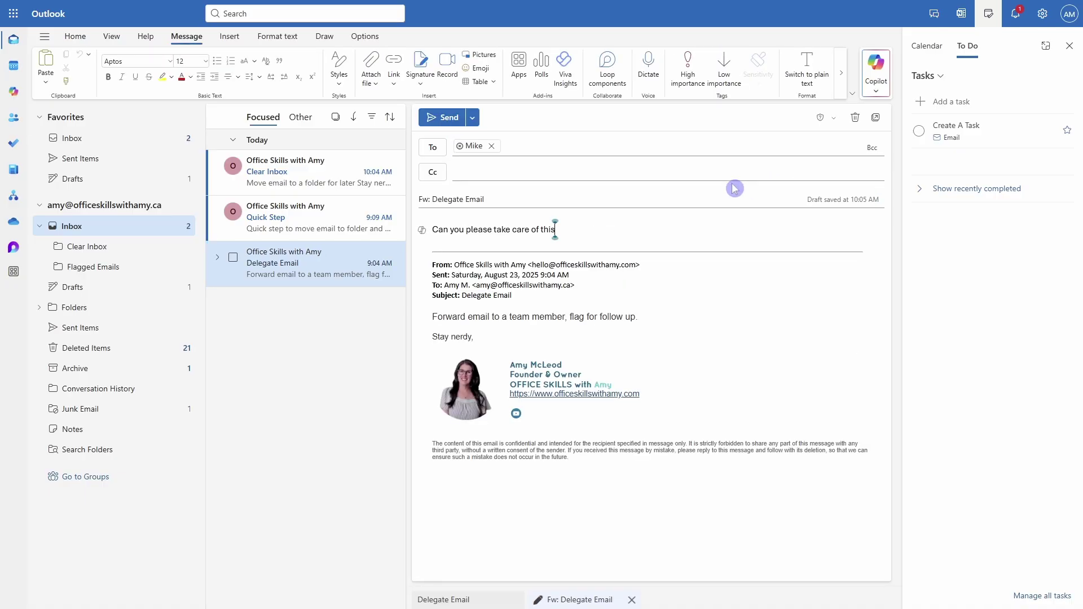
click(442, 117)
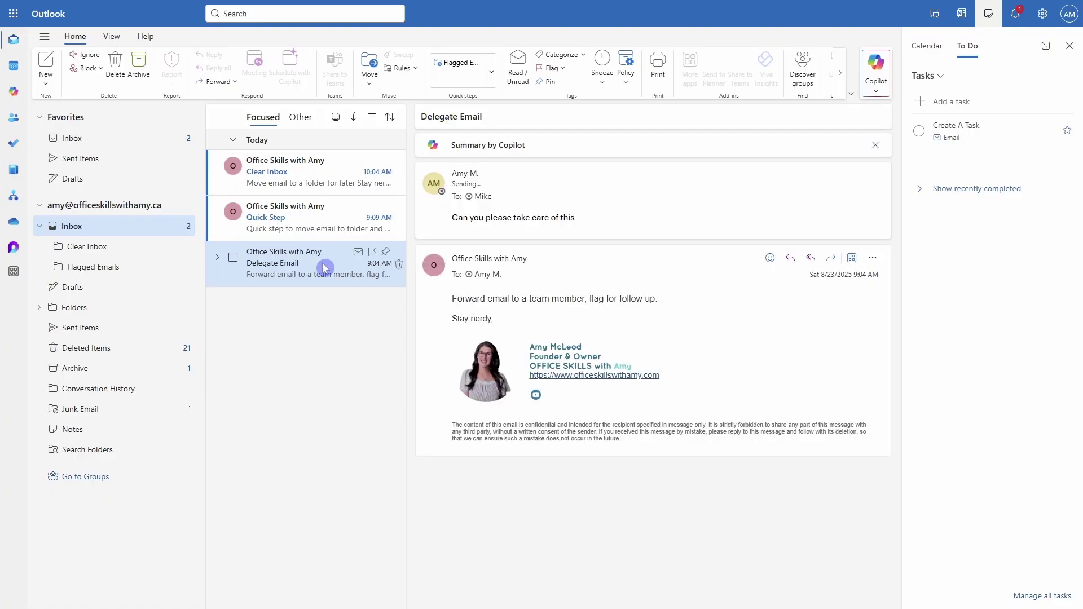
- Flag the Delegate Email, confirm it appears in To Do's Flagged email list, then return to Mail
click(372, 251)
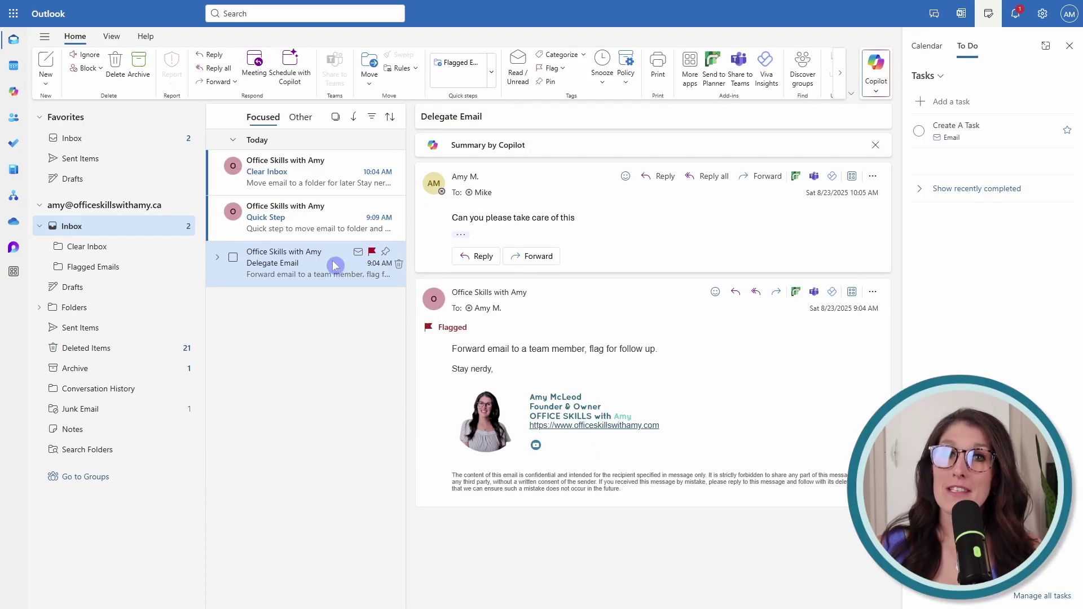
click(13, 145)
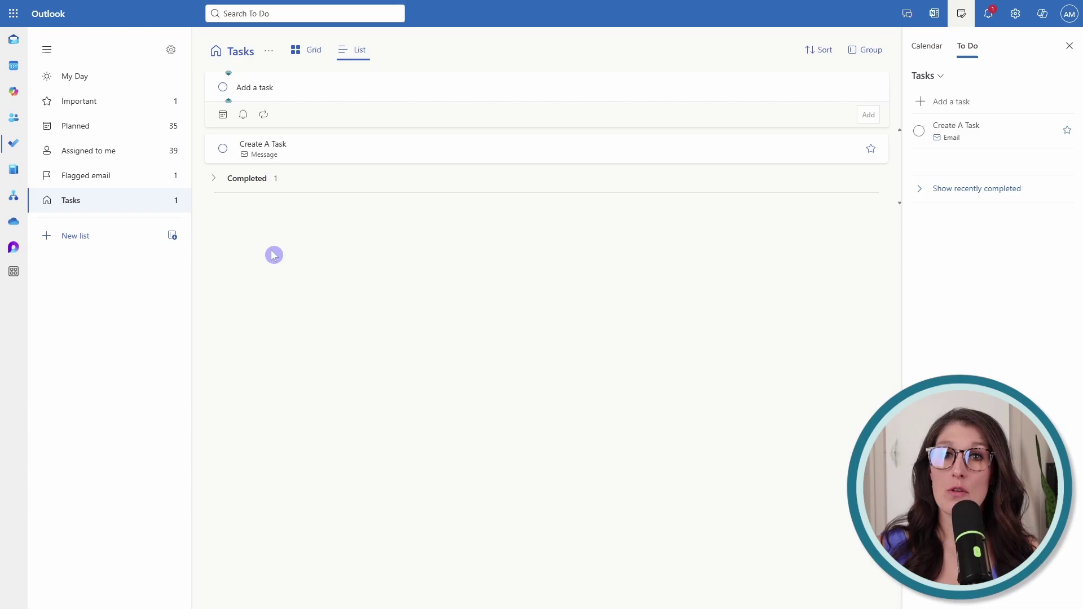
click(120, 177)
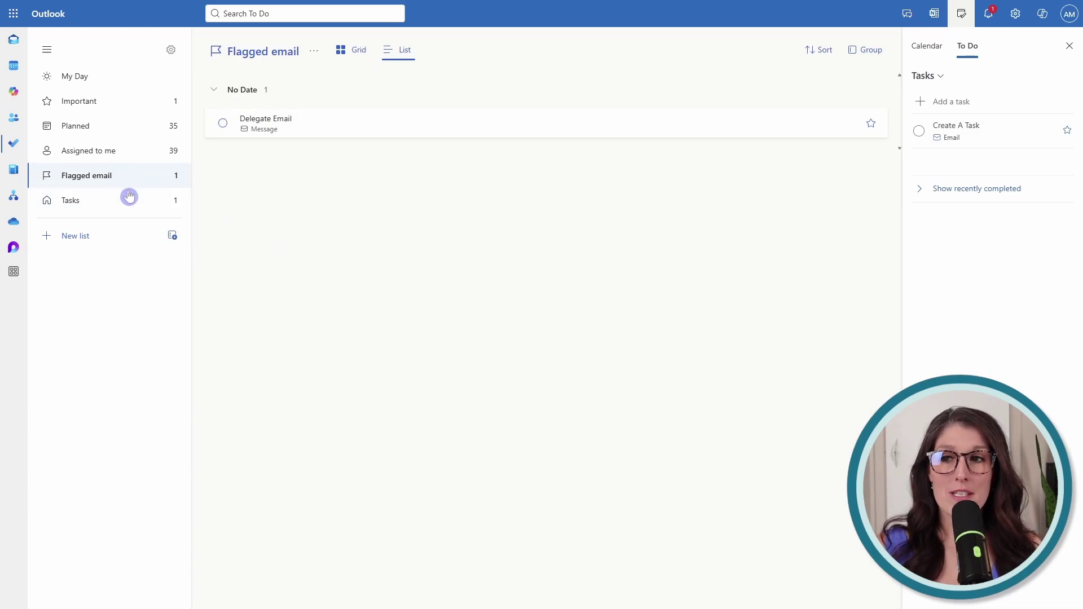
click(129, 197)
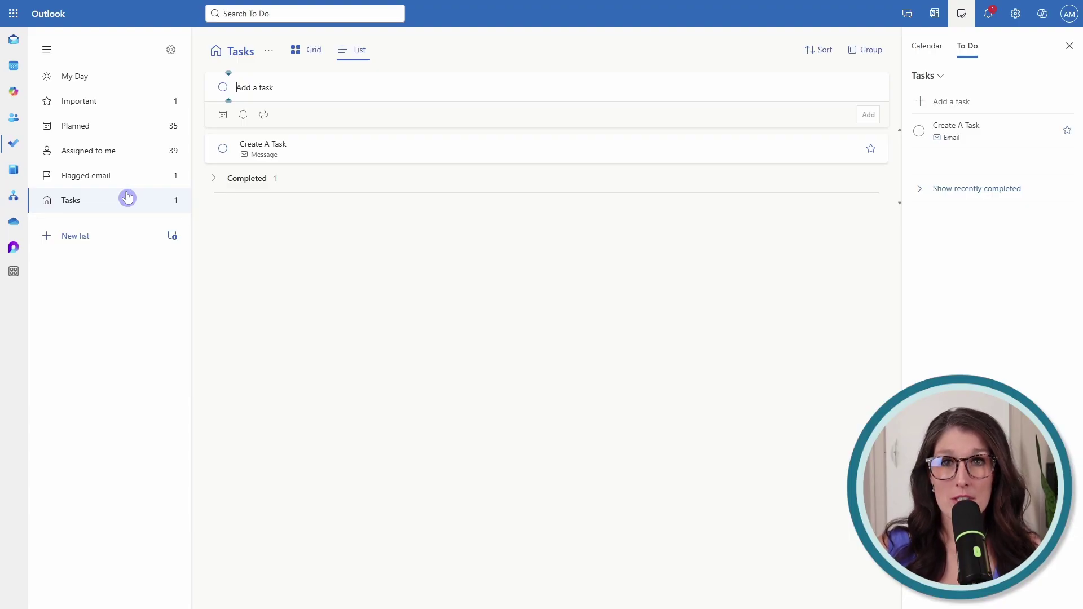
click(13, 39)
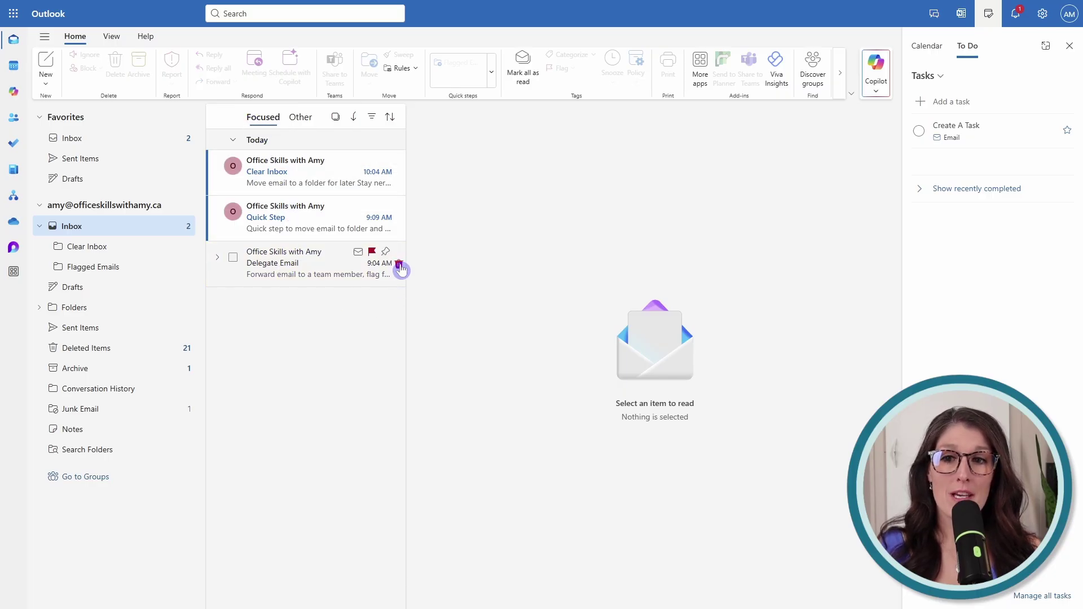
- Delete the Delegate Email, then apply the Flagged Email quick step to the Quick Step email
click(400, 265)
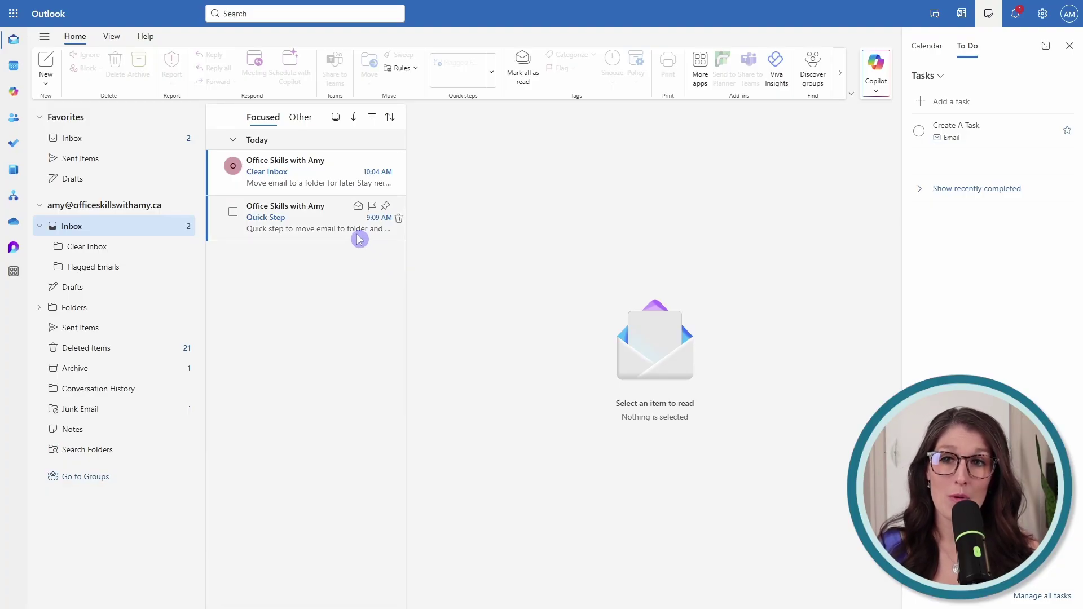
click(317, 229)
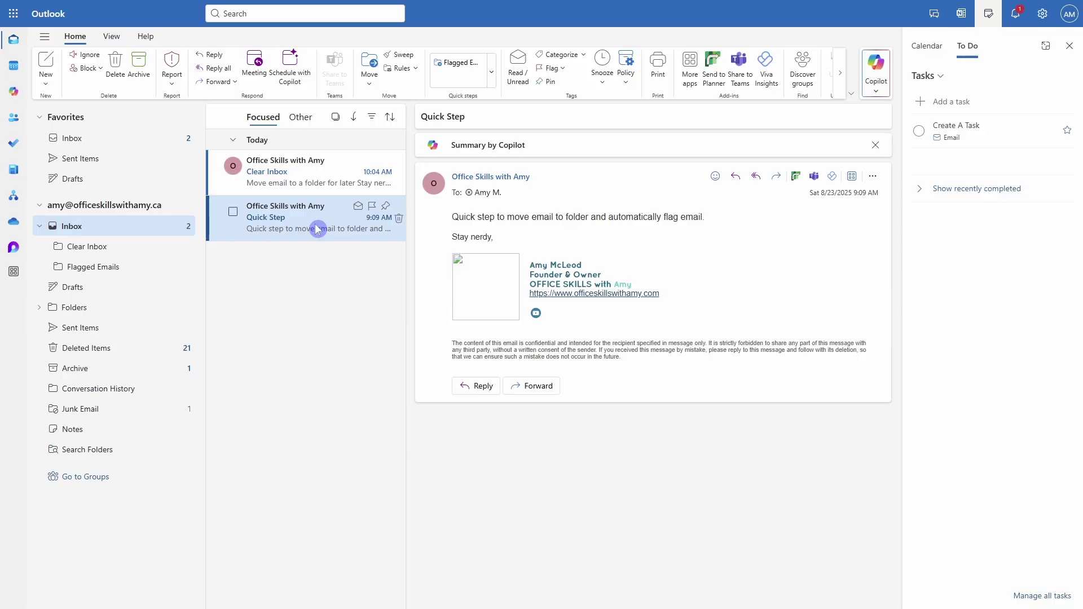
click(473, 65)
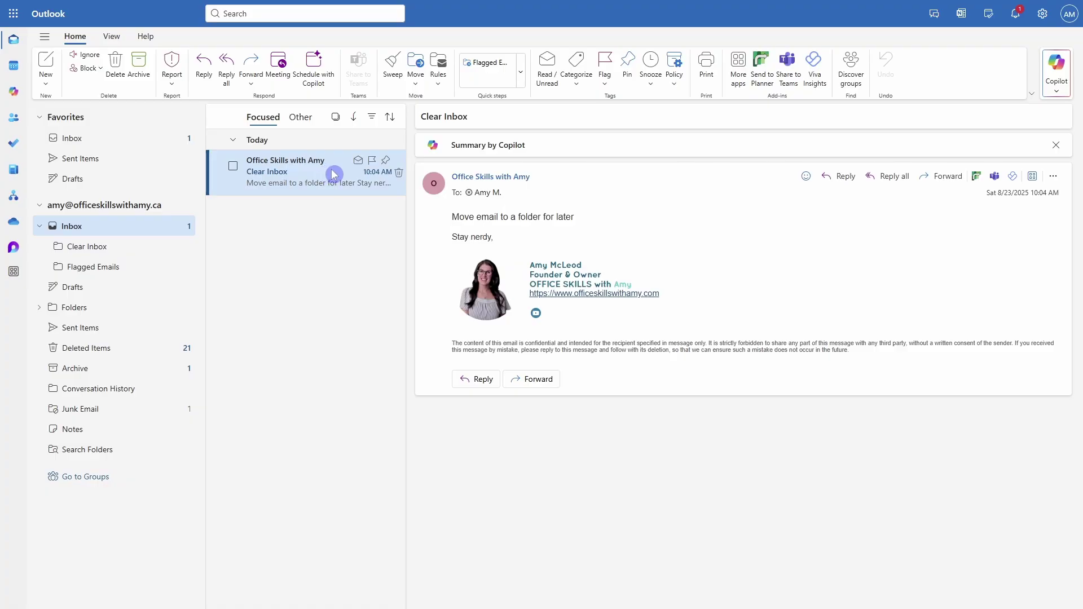
- File the Clear Inbox email into the Clear Inbox folder and confirm the Inbox is empty
drag(334, 174, 124, 250)
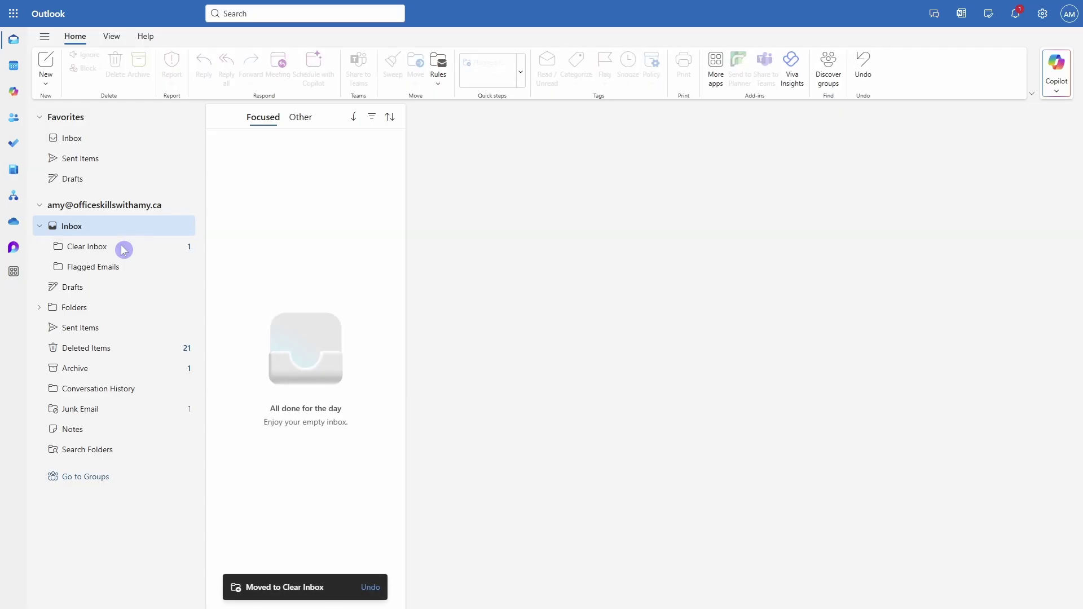
click(124, 250)
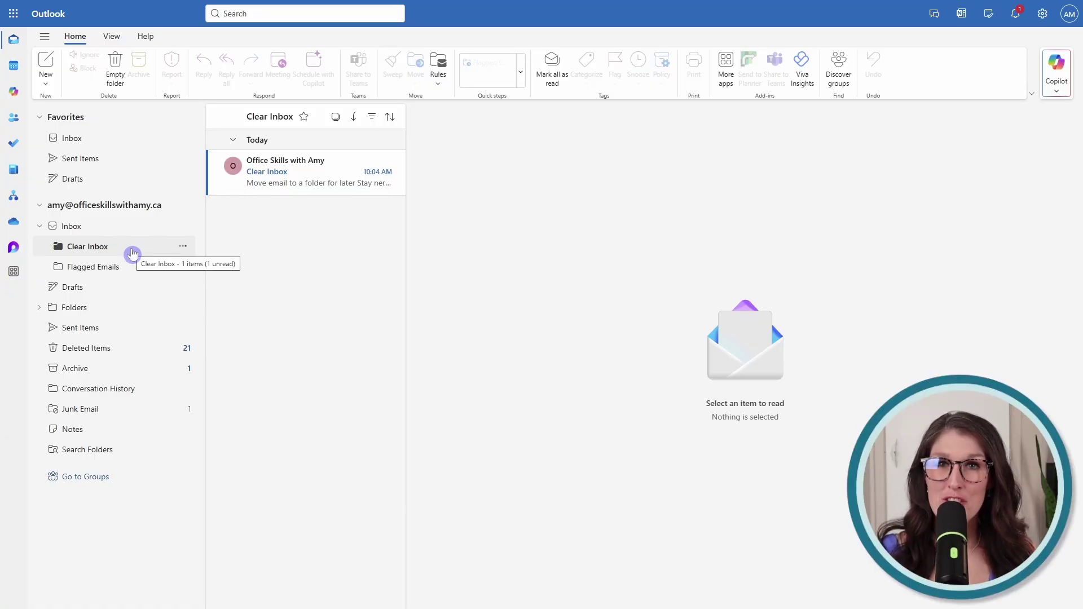
click(144, 232)
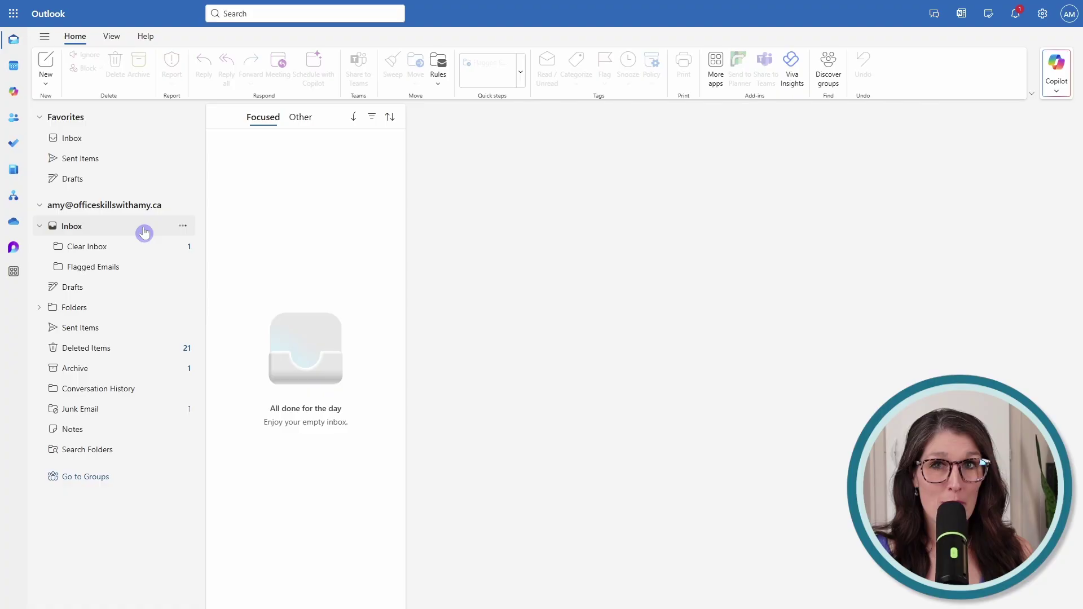
- Create a new calendar event titled 'Emails'
click(144, 231)
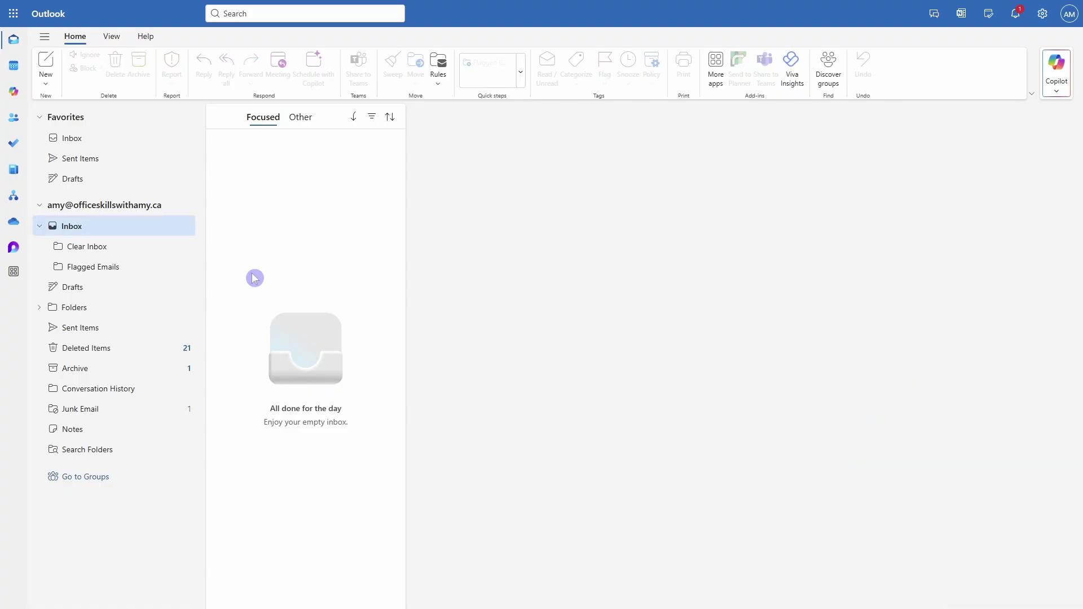
click(14, 70)
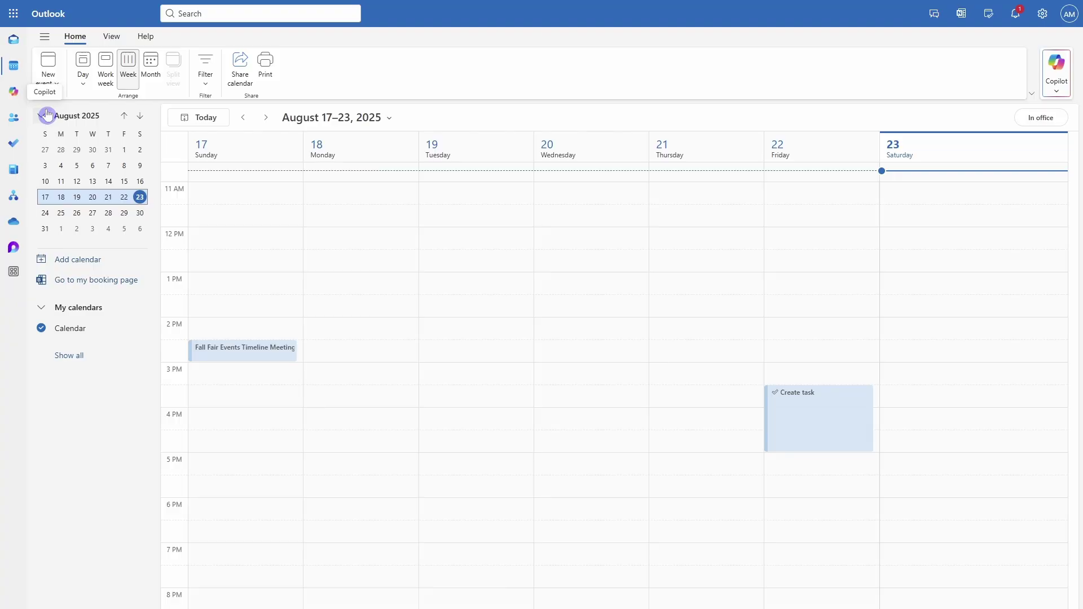
click(58, 85)
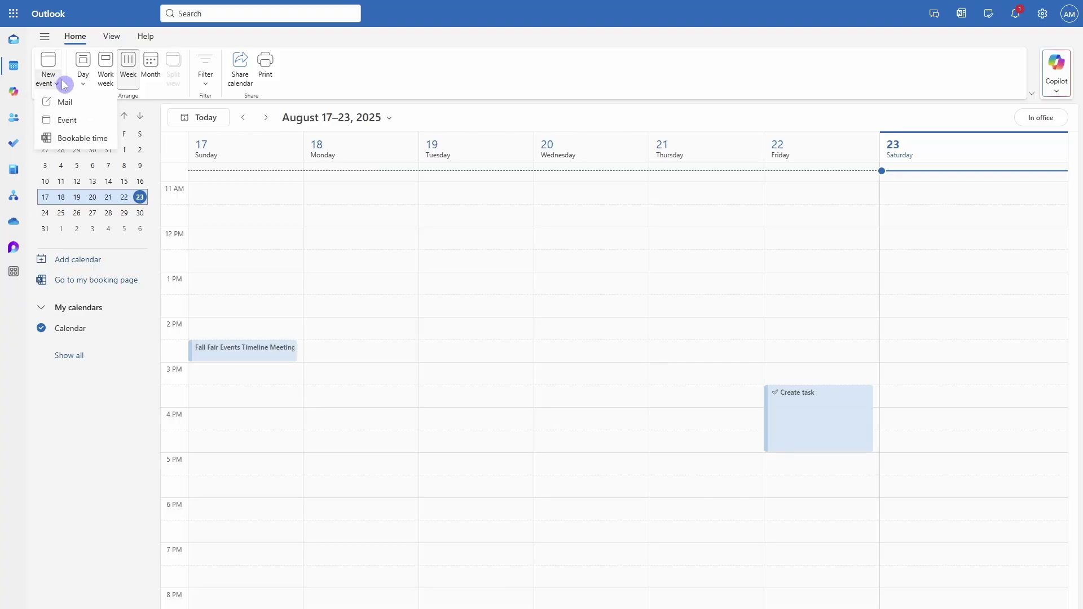
click(96, 117)
text(Emails)
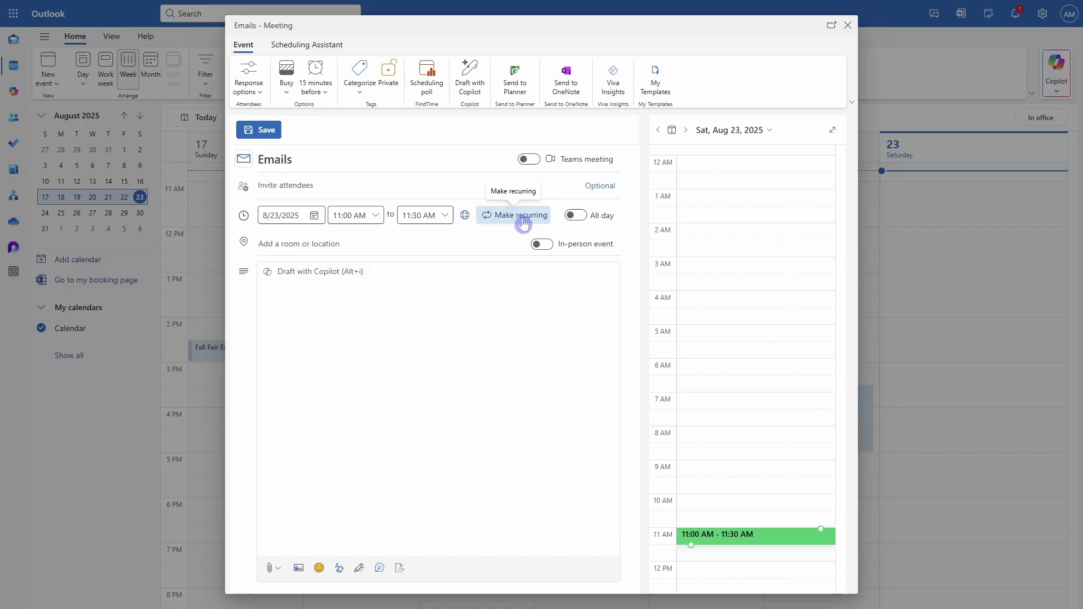
- Make the Emails event repeat daily Monday to Friday until Nov 23, 2025
click(522, 219)
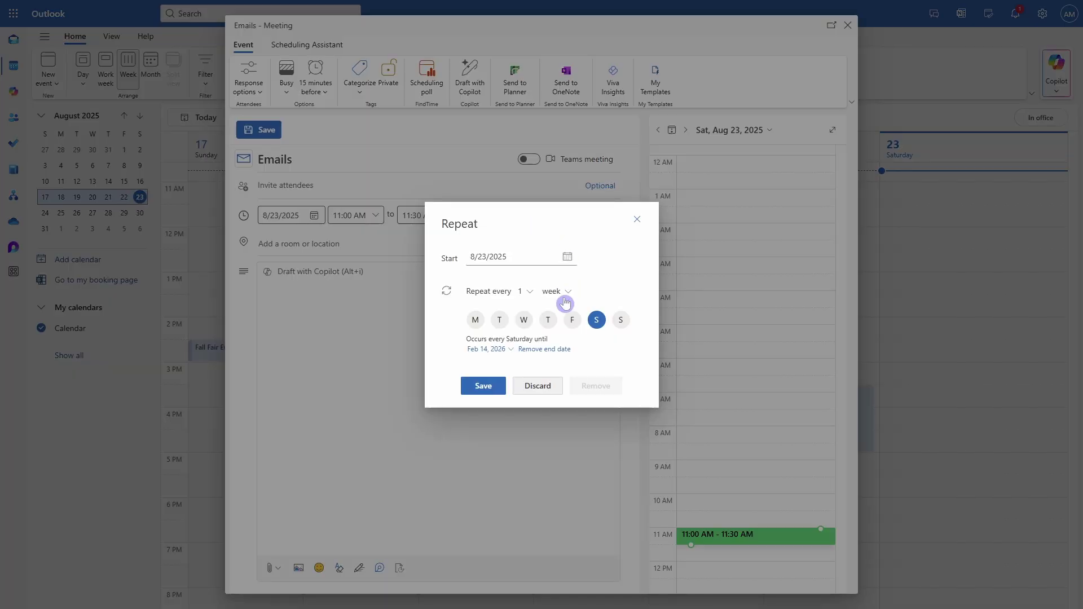
click(565, 293)
click(565, 311)
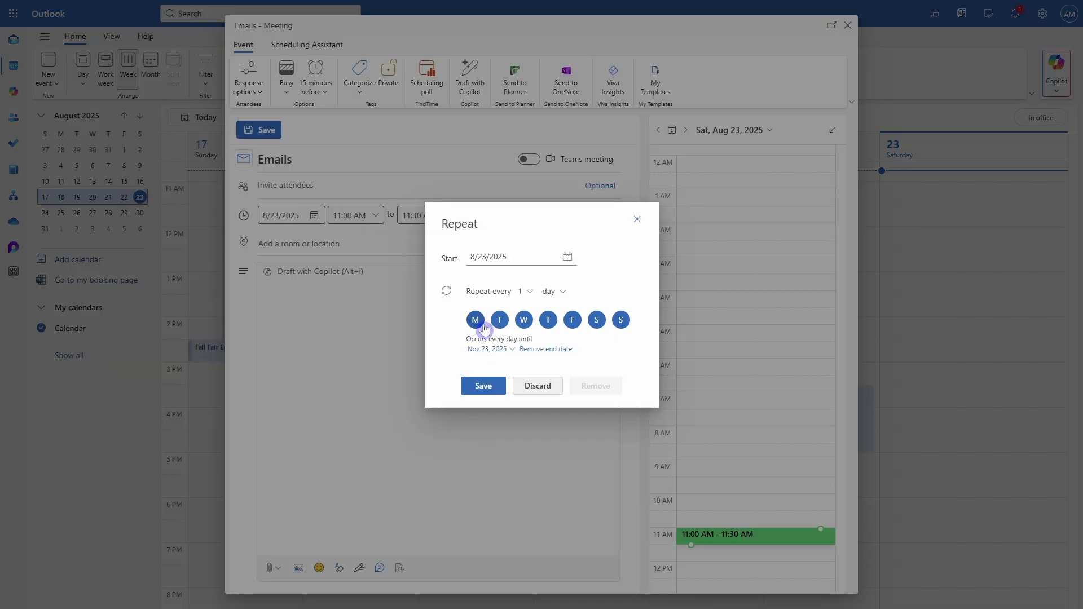
click(595, 320)
click(620, 316)
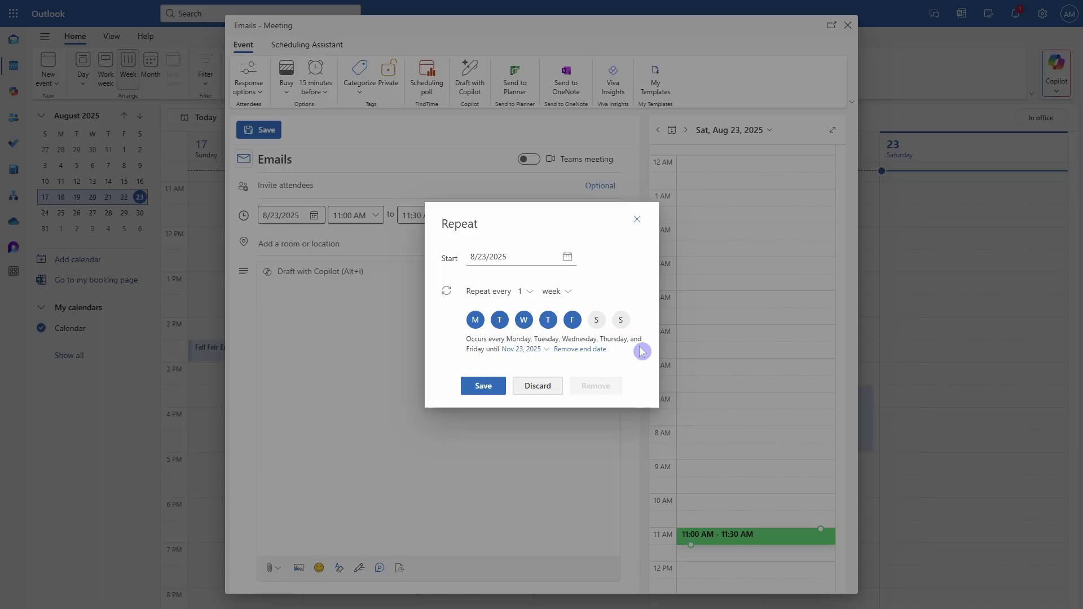
click(483, 384)
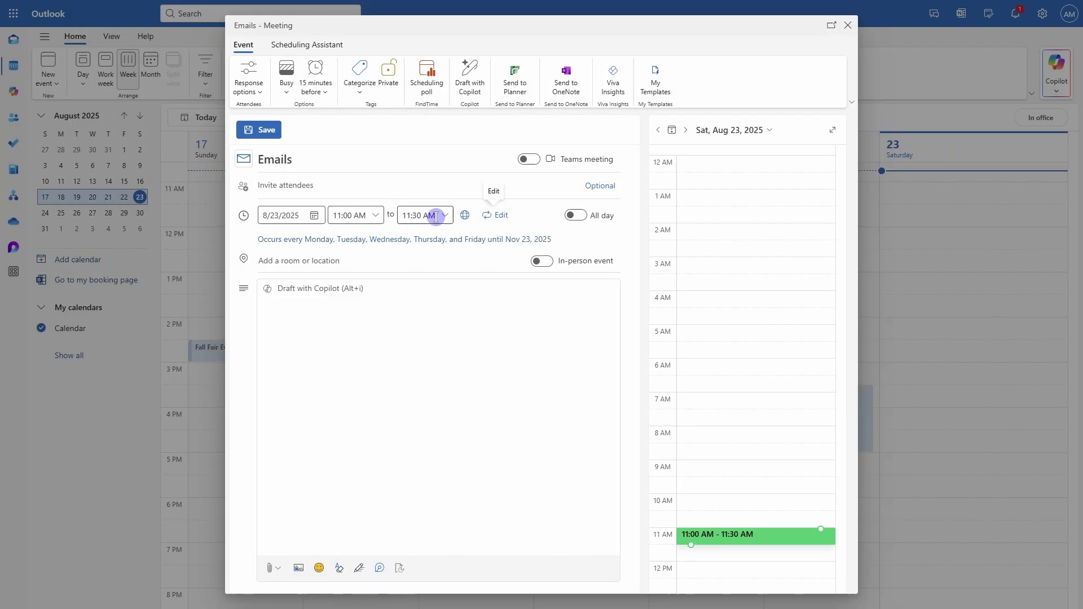
- Tag the recurring event with the Emails category and save it
click(355, 89)
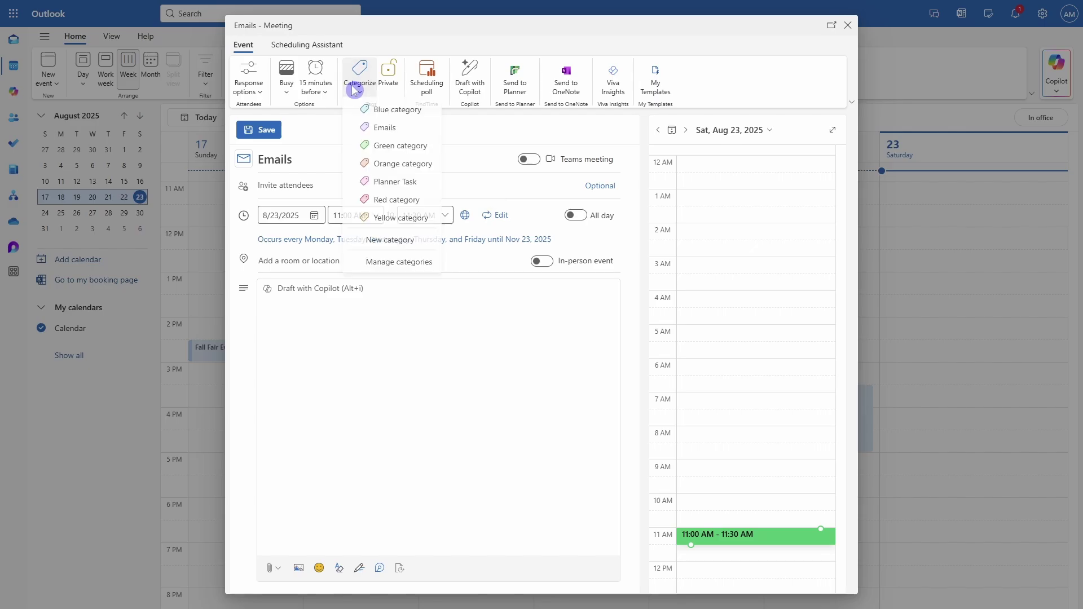
click(389, 134)
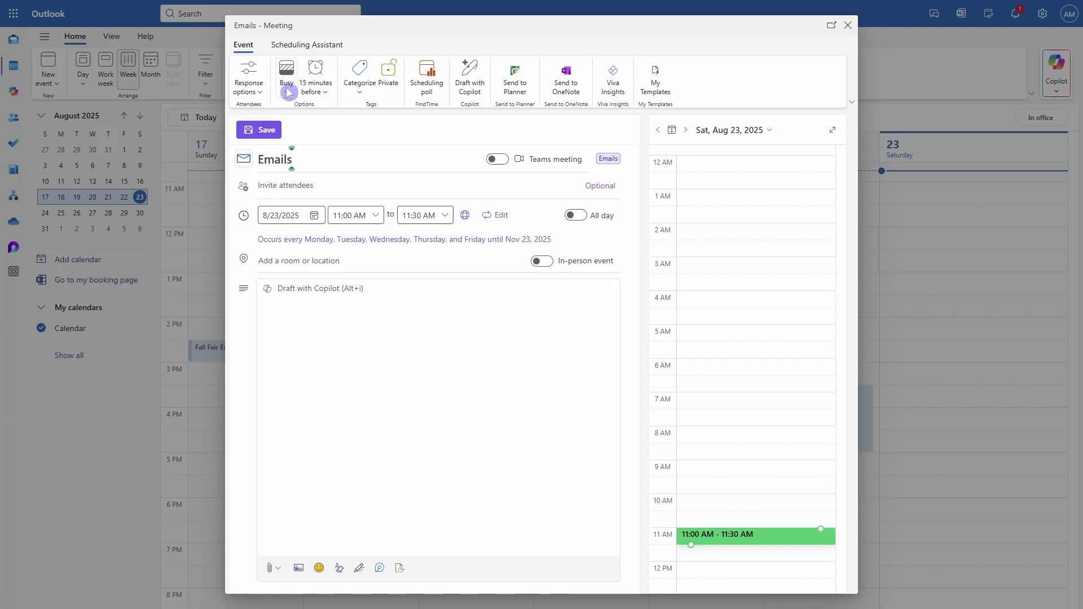
click(270, 130)
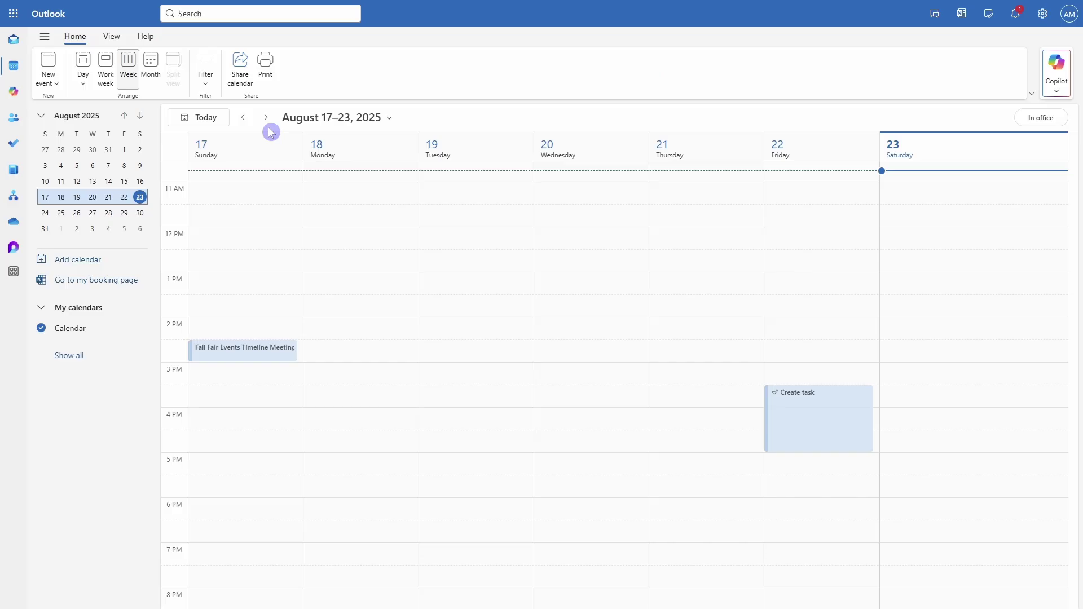
- Move the calendar to the week of August 24–30, 2025 to see the weekday 11 AM Emails blocks
scroll(296, 222, up, 3)
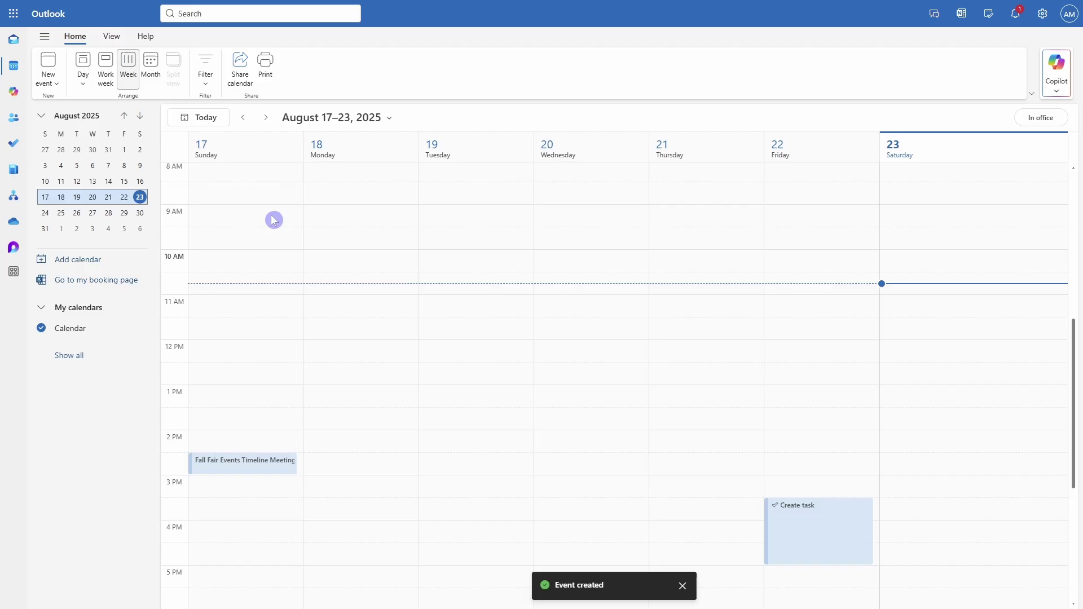
click(266, 117)
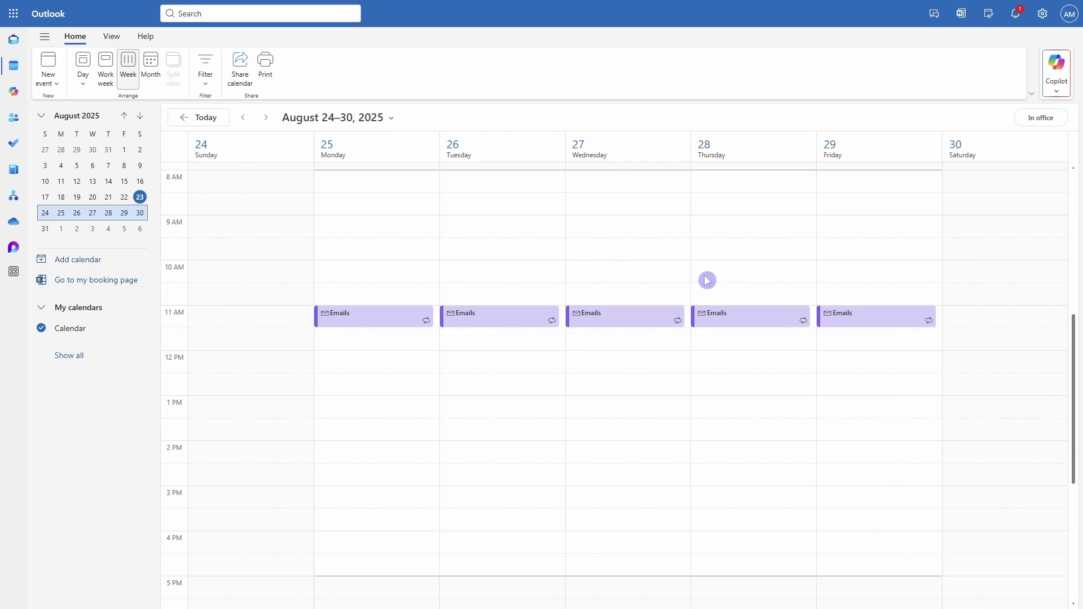
- Drag the Create A Task to-do onto Friday at 9 AM and adjust the calendar event
click(992, 17)
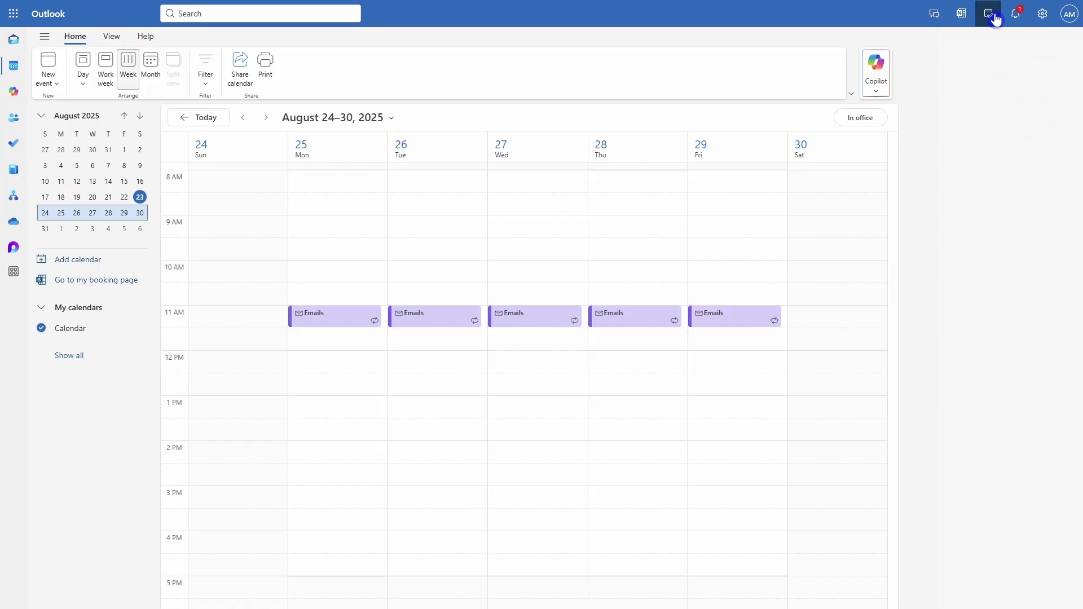
click(1000, 131)
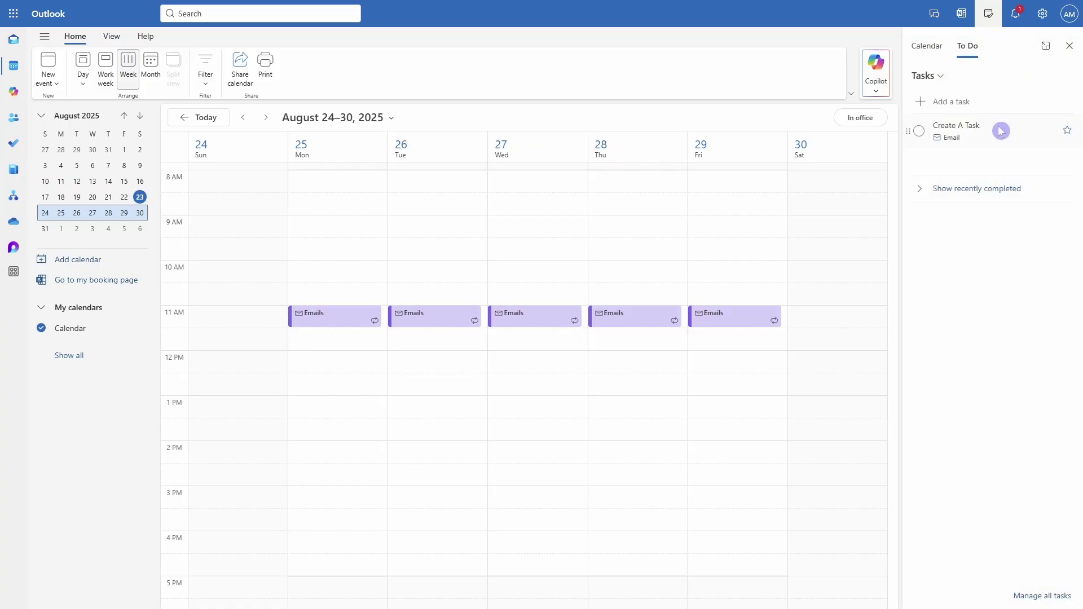
drag(1002, 131, 737, 235)
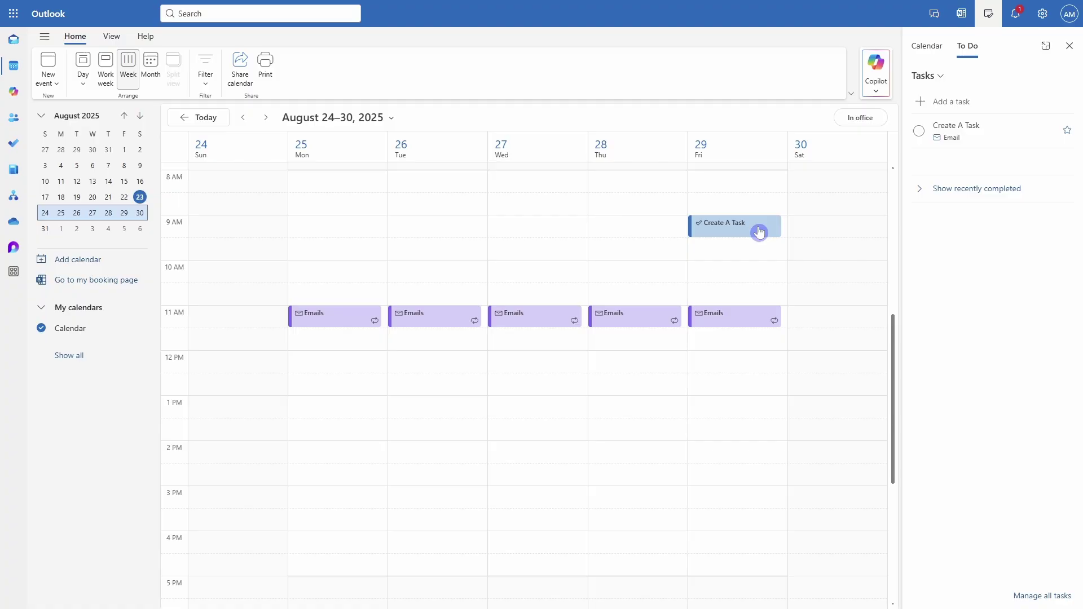
click(759, 231)
drag(755, 230, 733, 266)
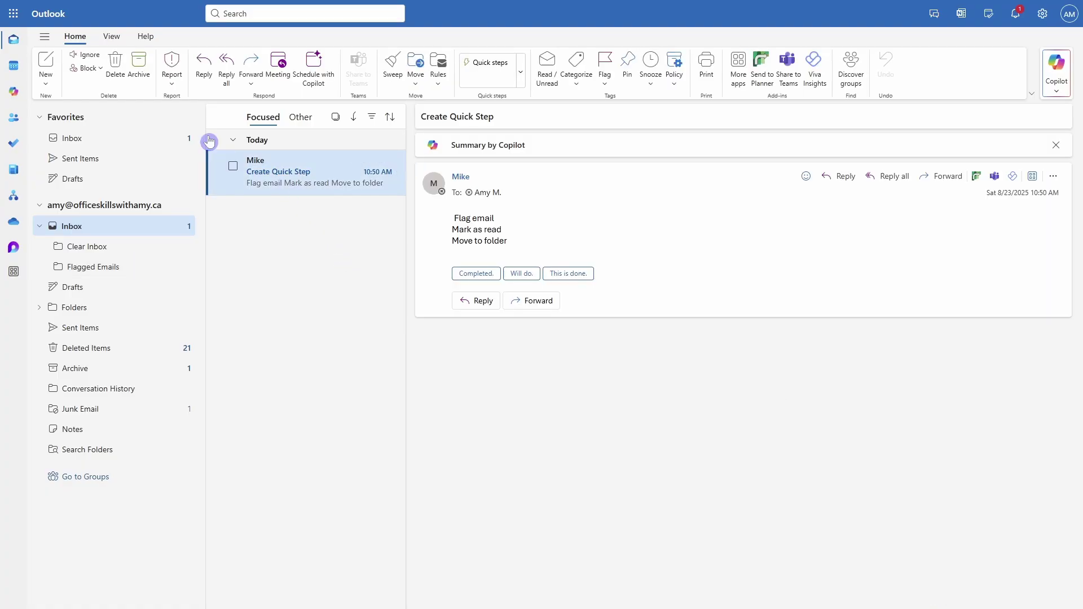
- Add a new quick step in Manage quick steps and name it 'Flagged Email'
click(518, 74)
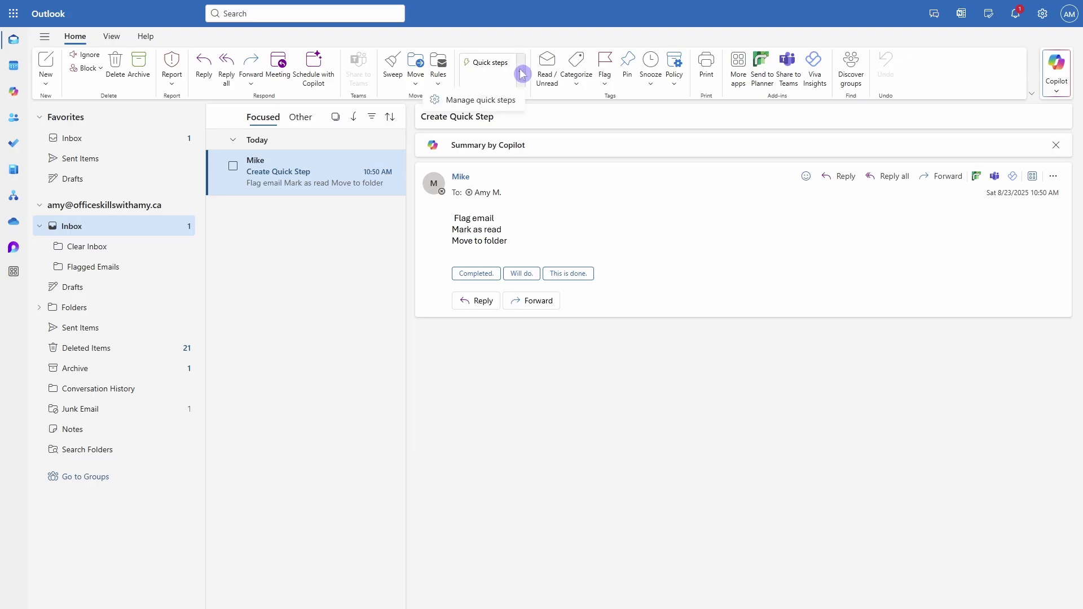
click(498, 97)
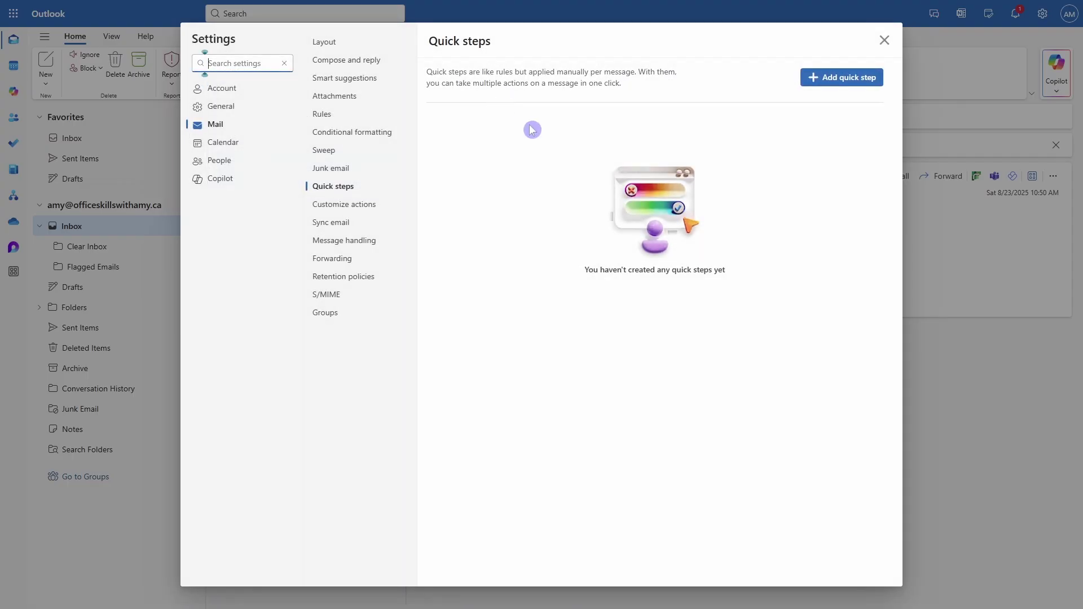
click(835, 79)
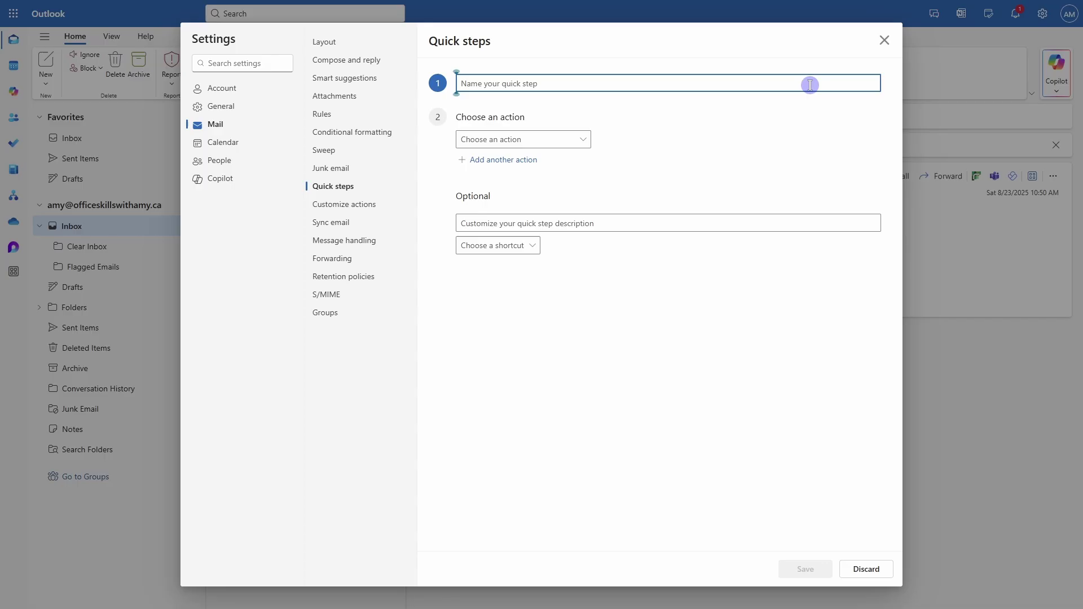
text(Flagged Email)
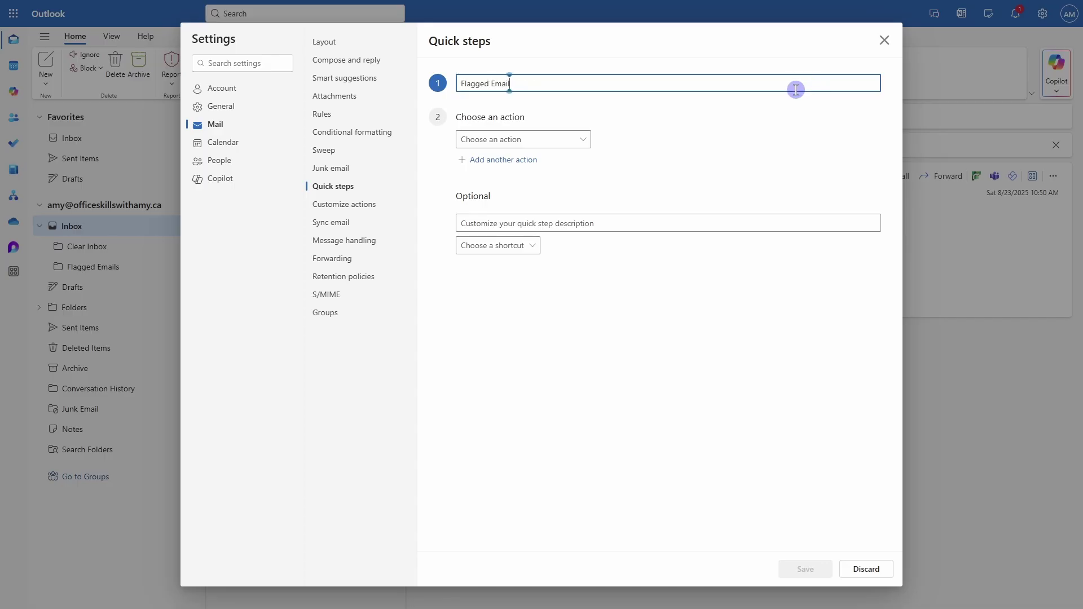
- Make the quick step's first action Flag message with no due date
click(583, 142)
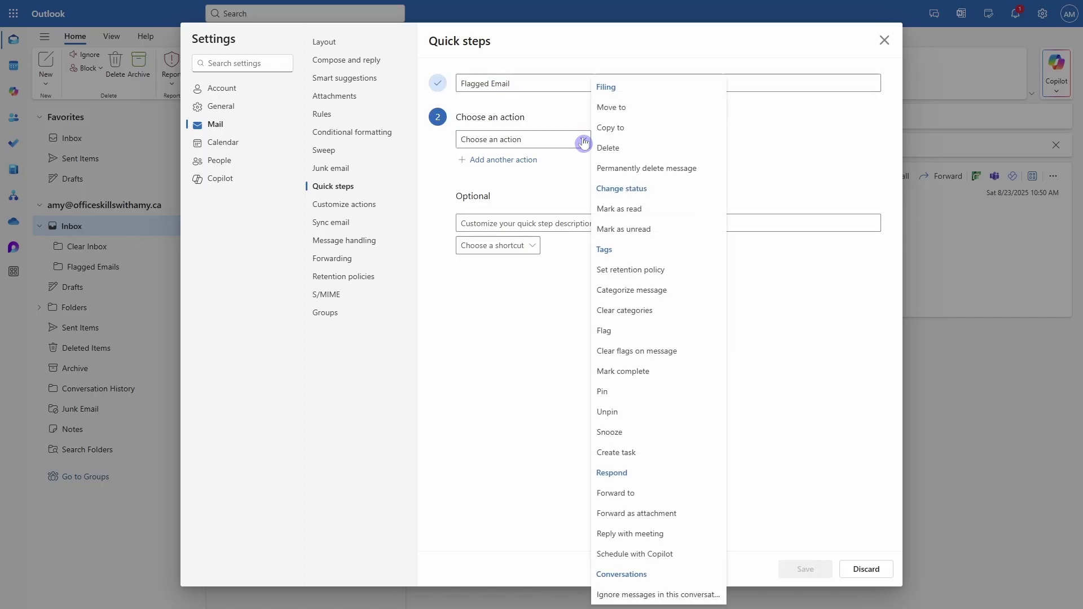
click(629, 330)
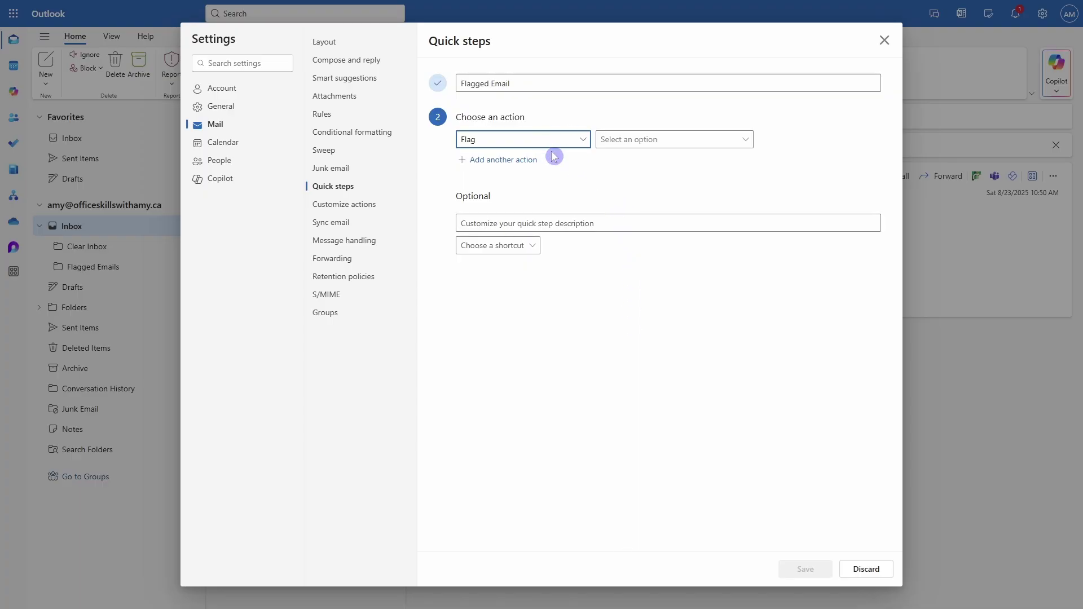
click(742, 142)
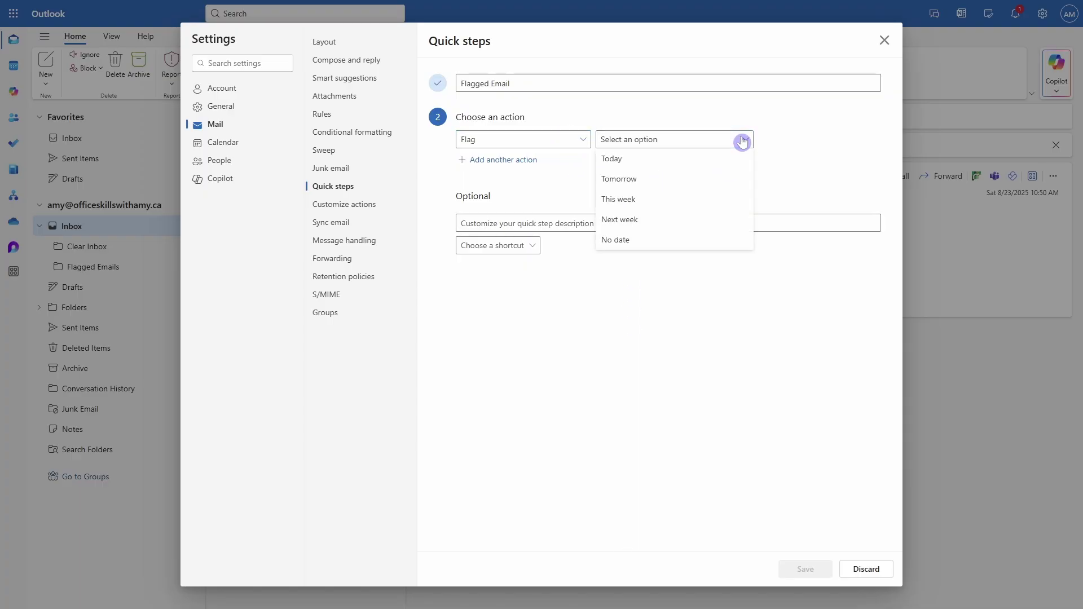
click(677, 246)
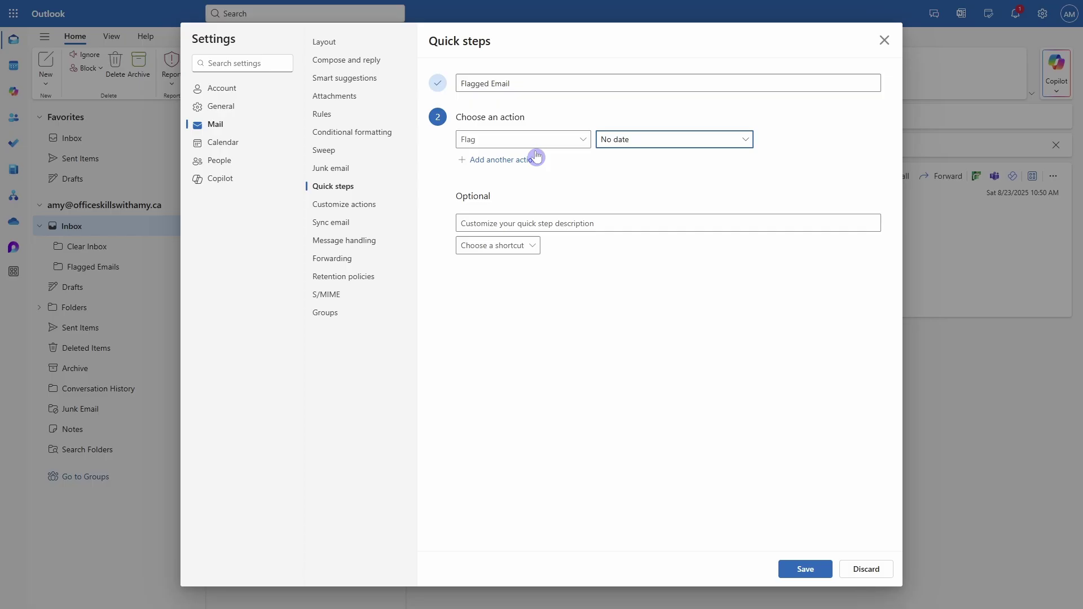
- Add a second action, Mark as read, and a third empty action slot
click(505, 161)
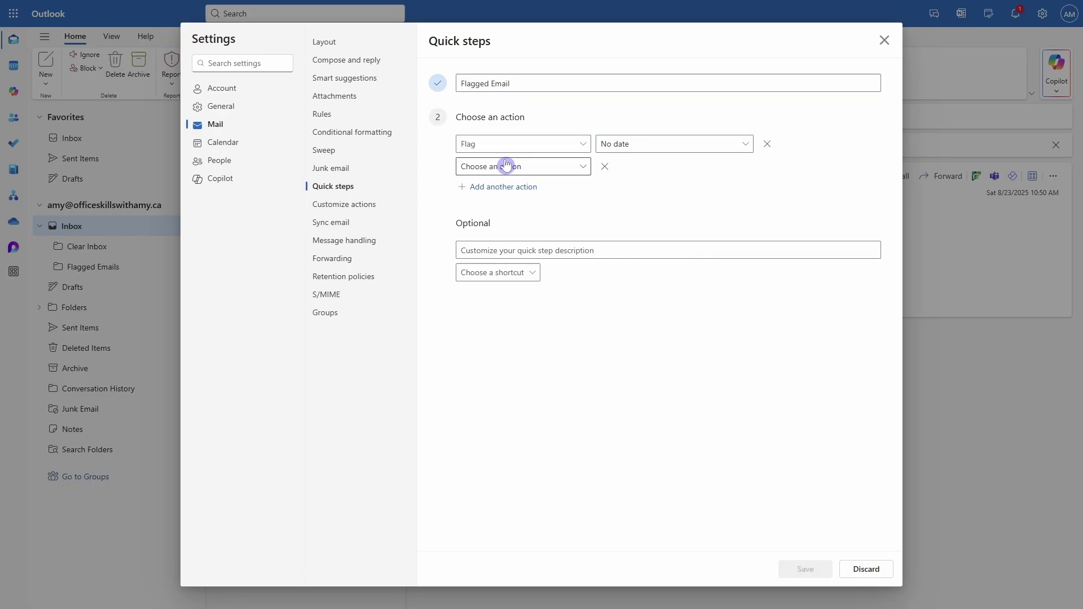
click(582, 169)
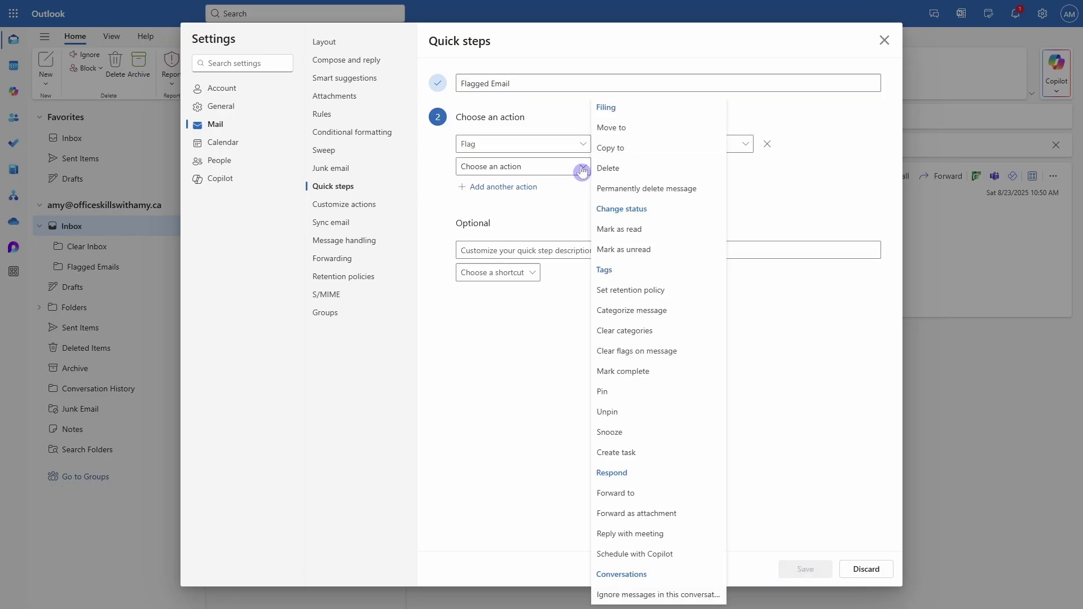
click(668, 228)
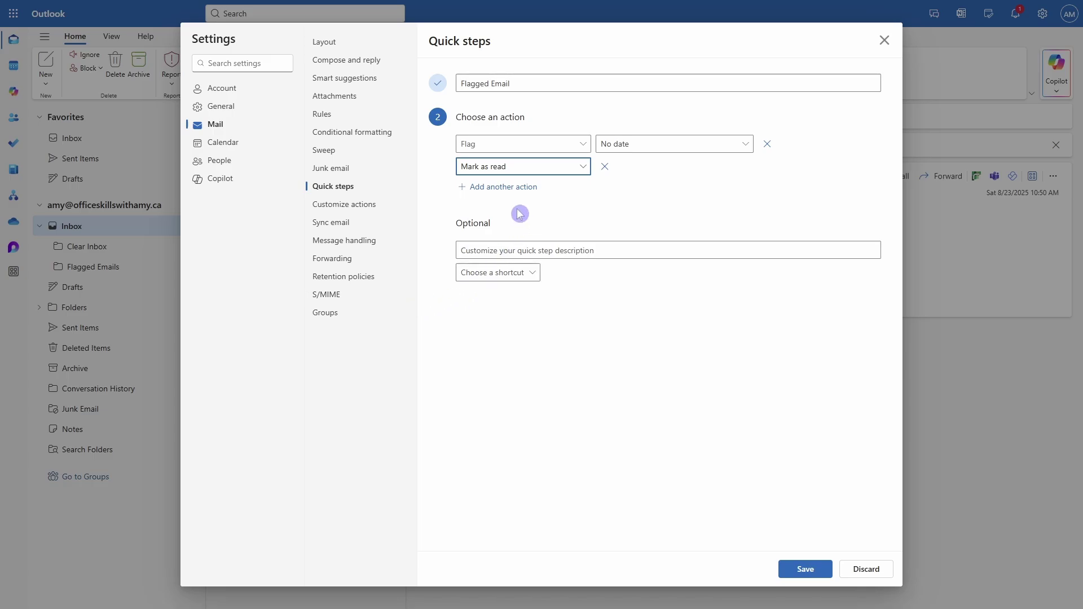
click(511, 187)
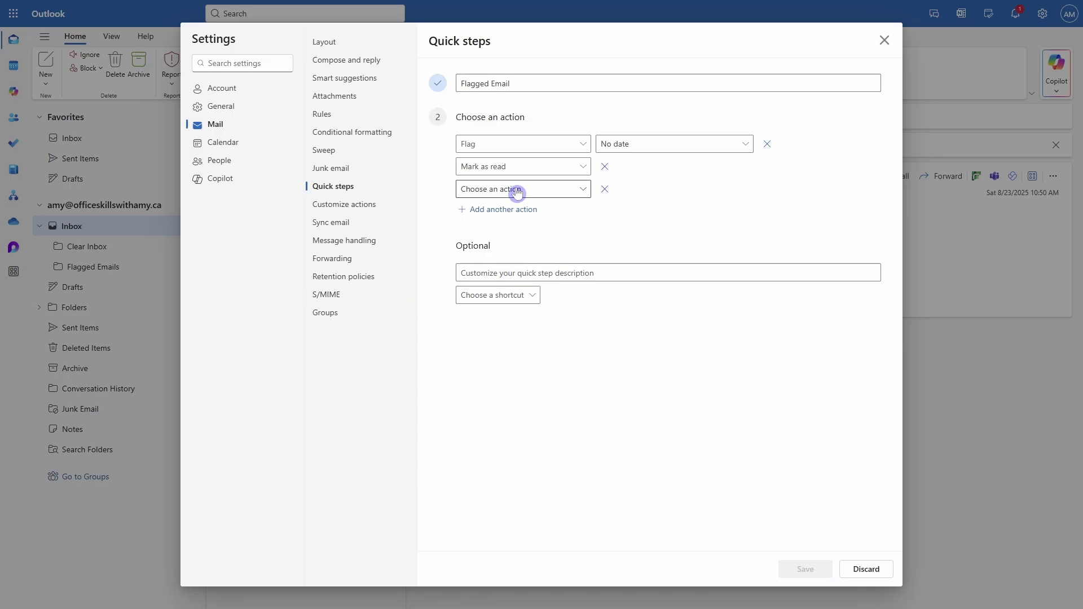
- Set the third action to move messages to the Flagged Emails folder
click(584, 190)
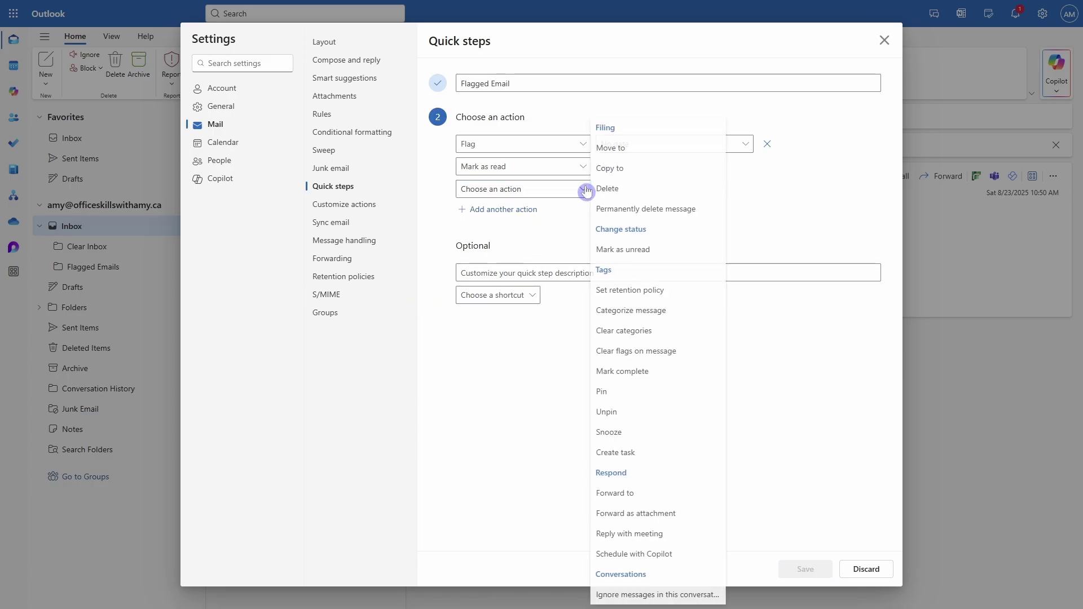
click(665, 149)
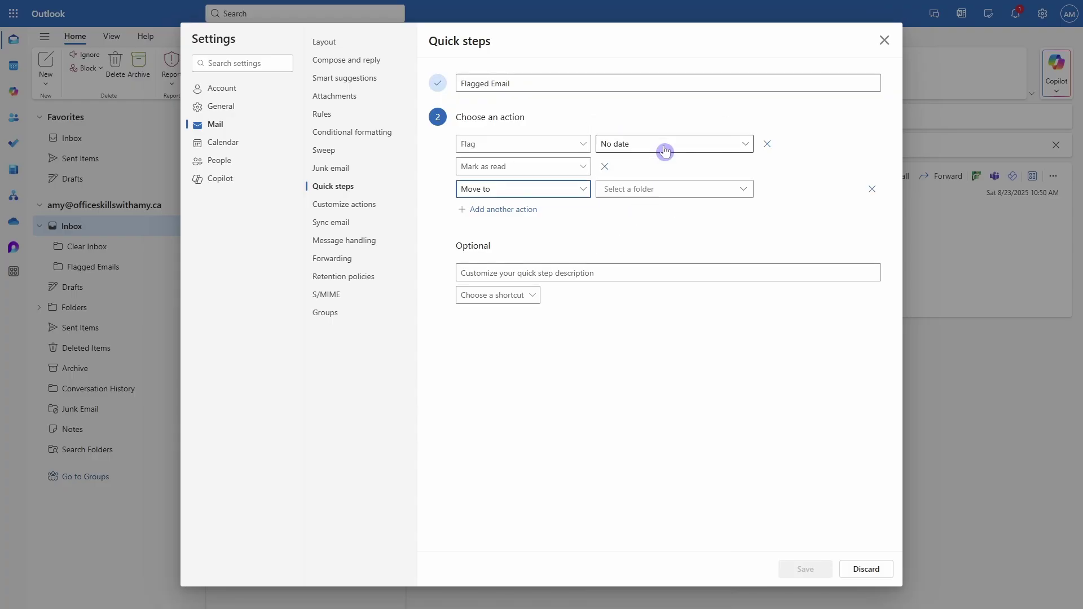
click(739, 190)
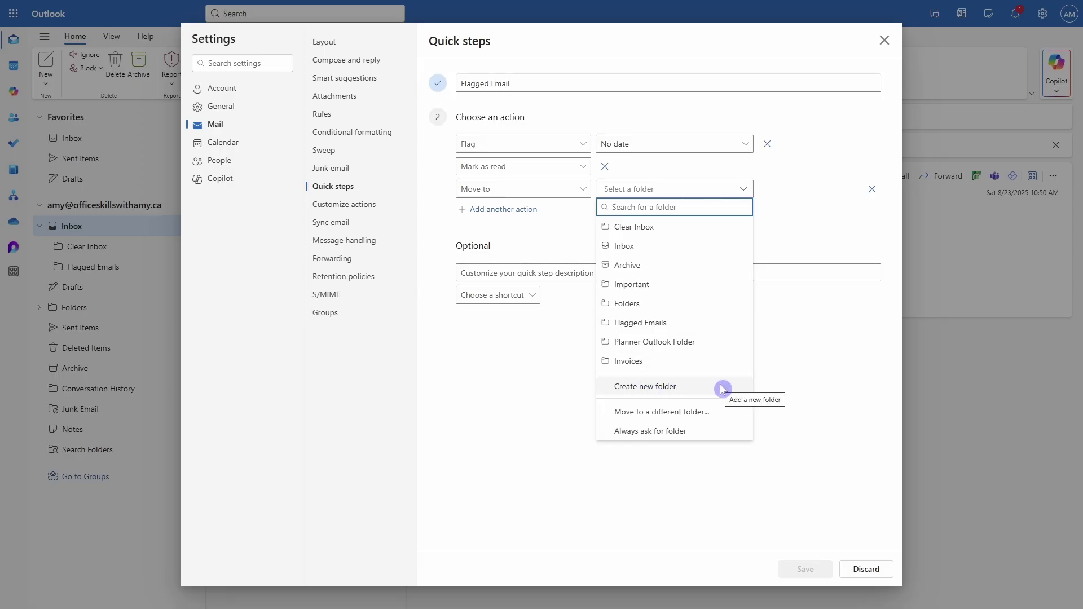
click(671, 325)
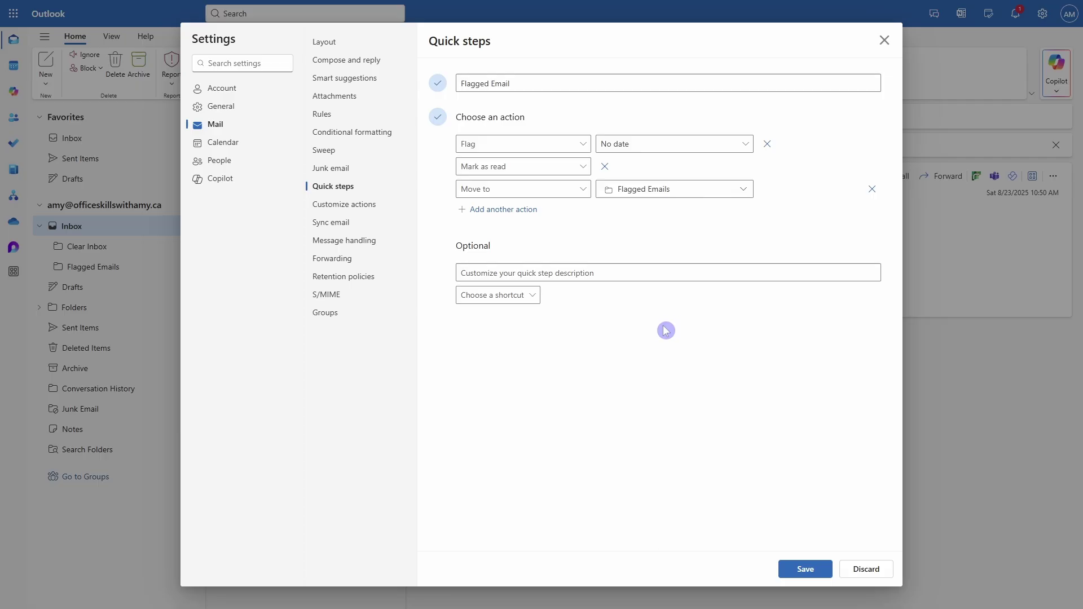
- Leave the Flagged Email quick step without a keyboard shortcut and save it
click(537, 303)
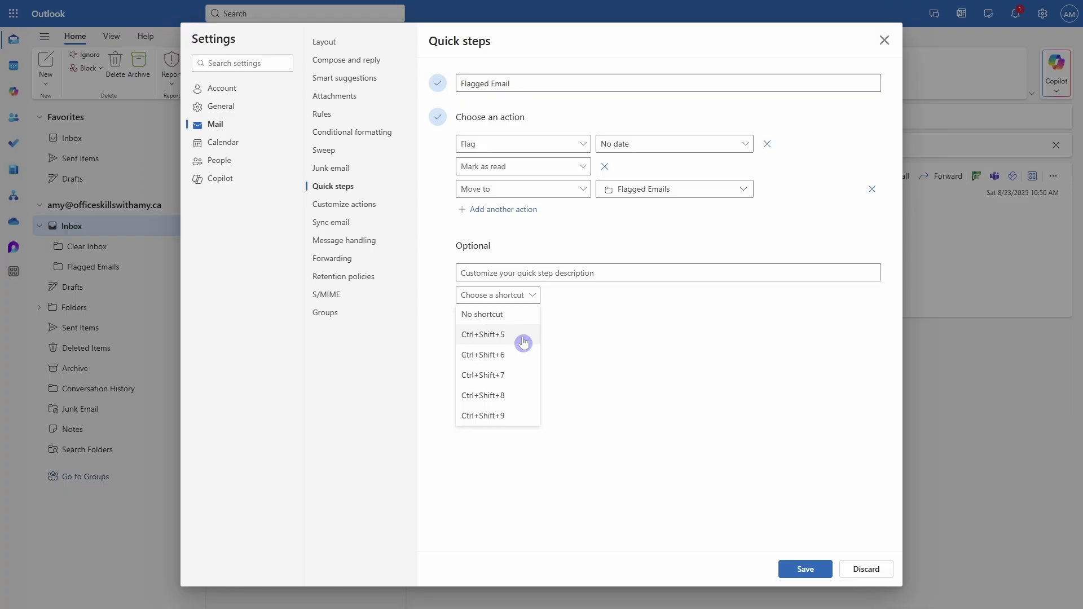
click(823, 539)
click(806, 569)
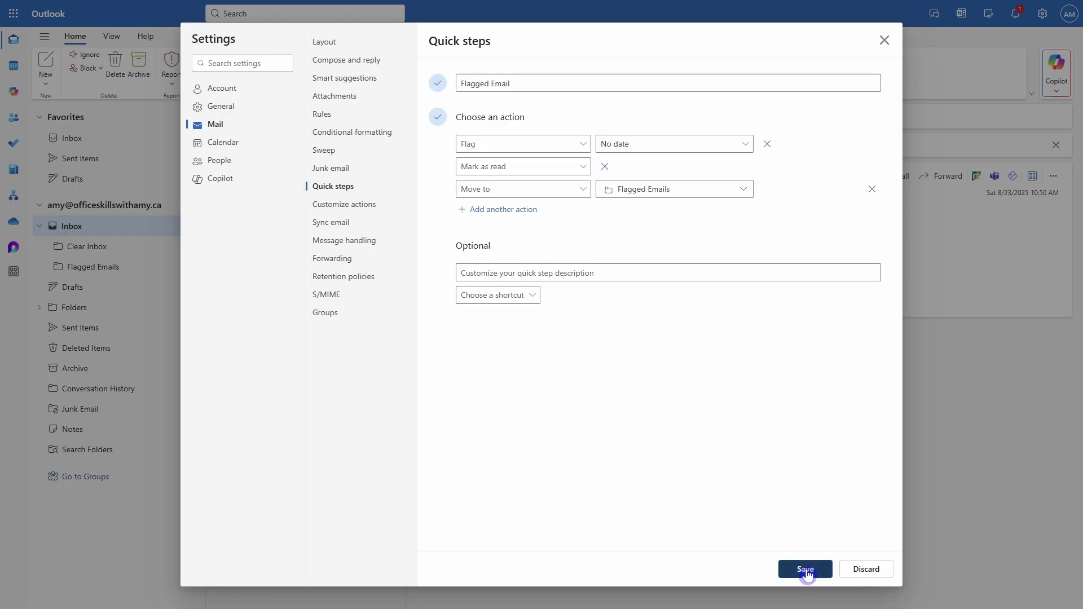
- Run Flagged Email on the Create Quick Step message, then check the Flagged Emails folder
click(884, 40)
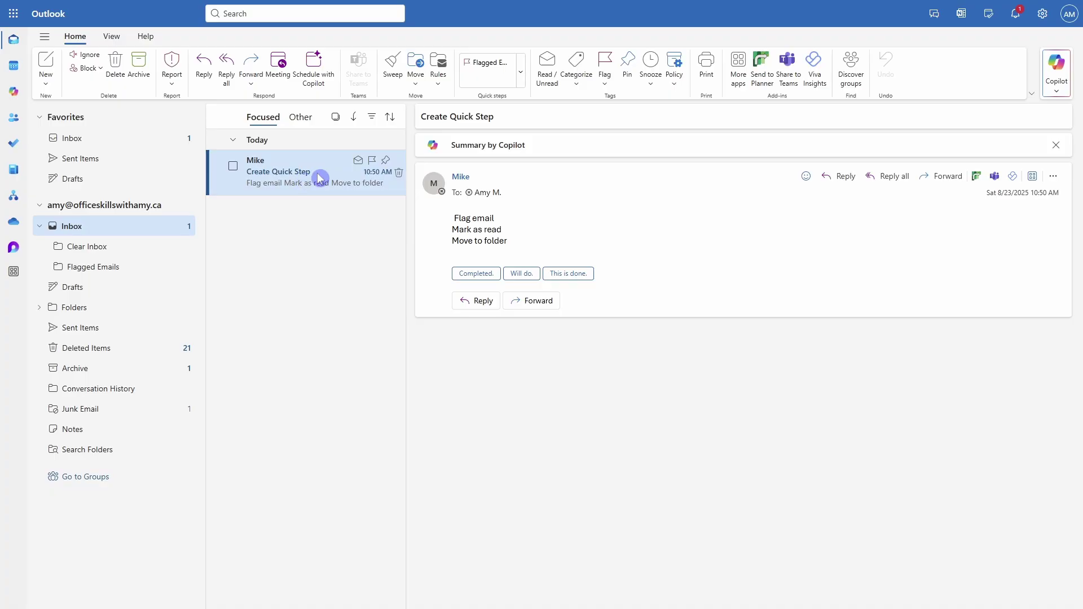
click(506, 64)
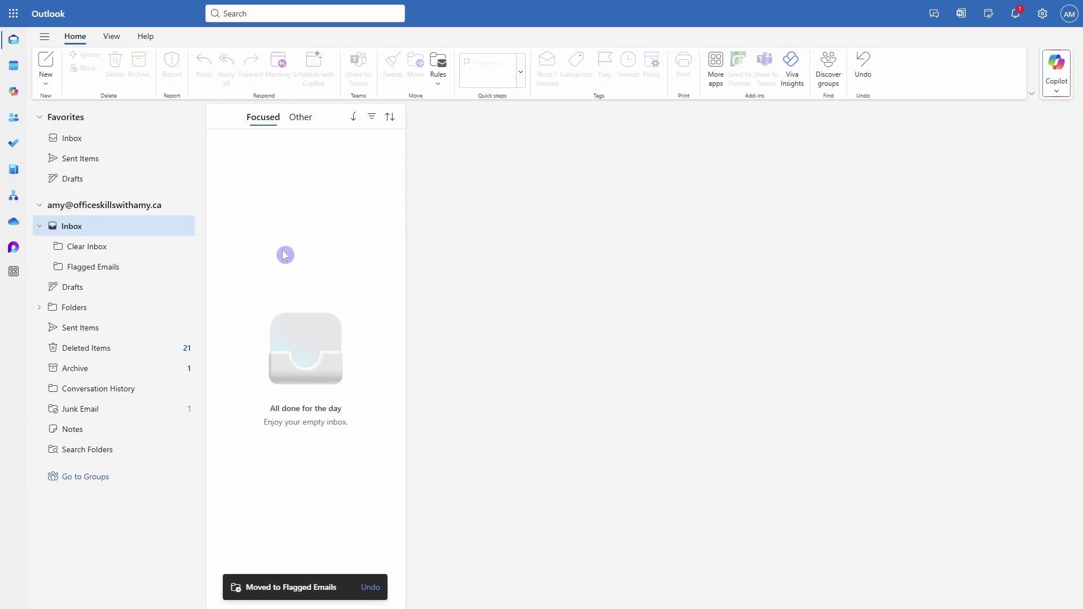
click(116, 275)
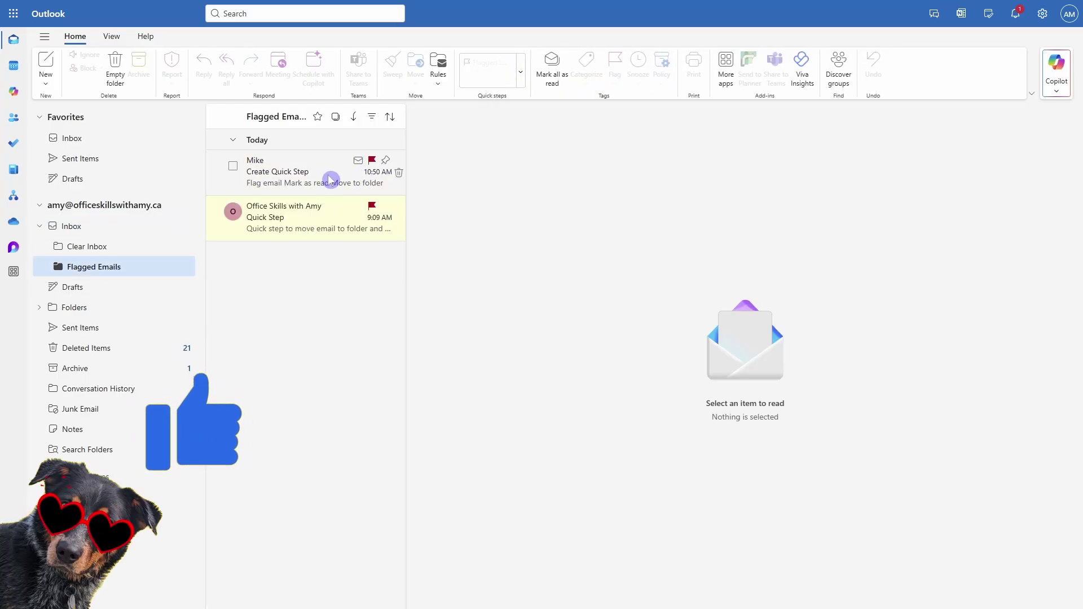